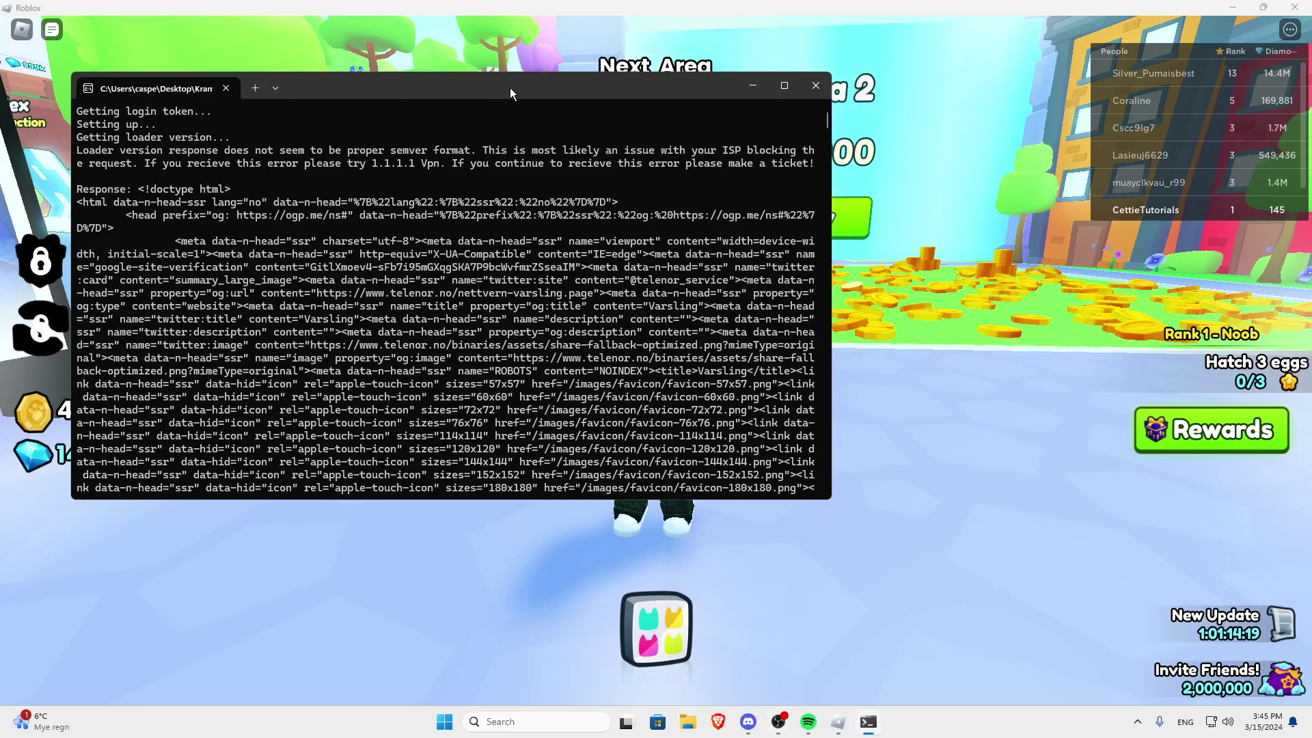
# Shift the loader console aside, read its semver error, and close Windows Terminal
pyautogui.moveTo(509, 87); pyautogui.dragTo(599, 89)
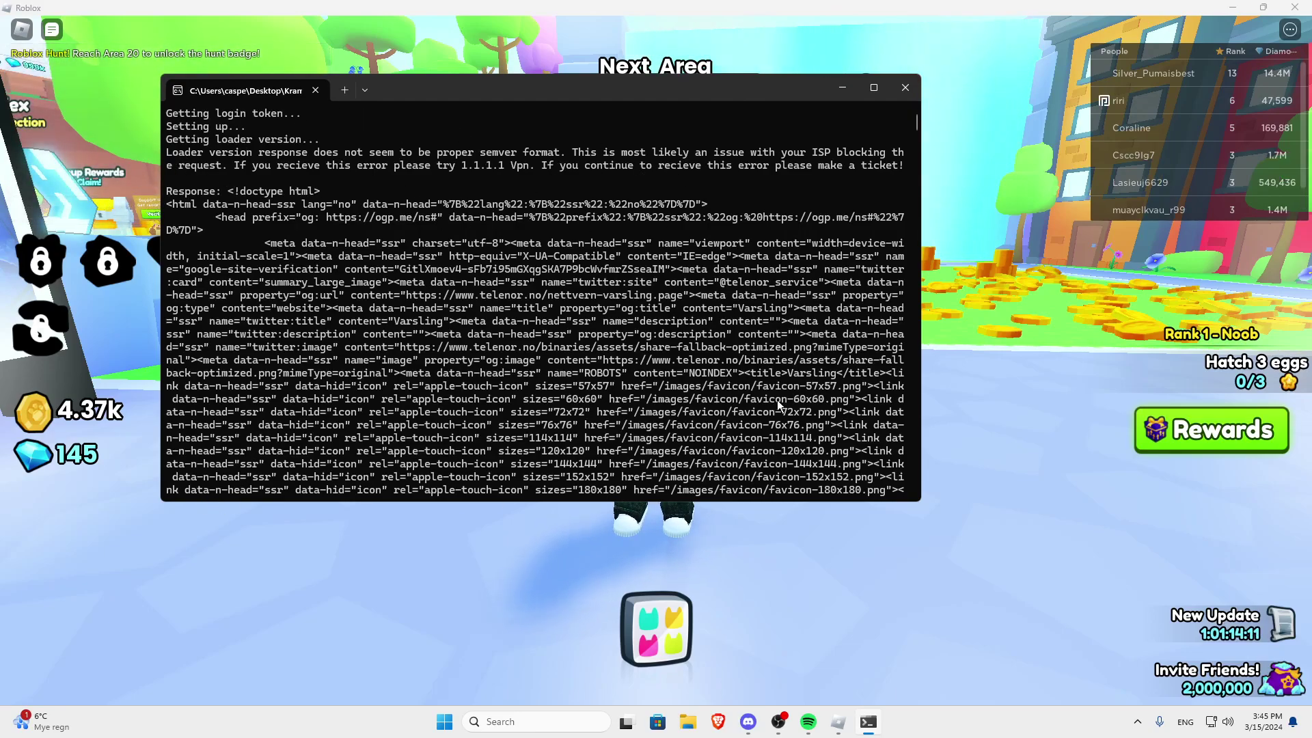
pyautogui.moveTo(765, 88); pyautogui.dragTo(792, 92)
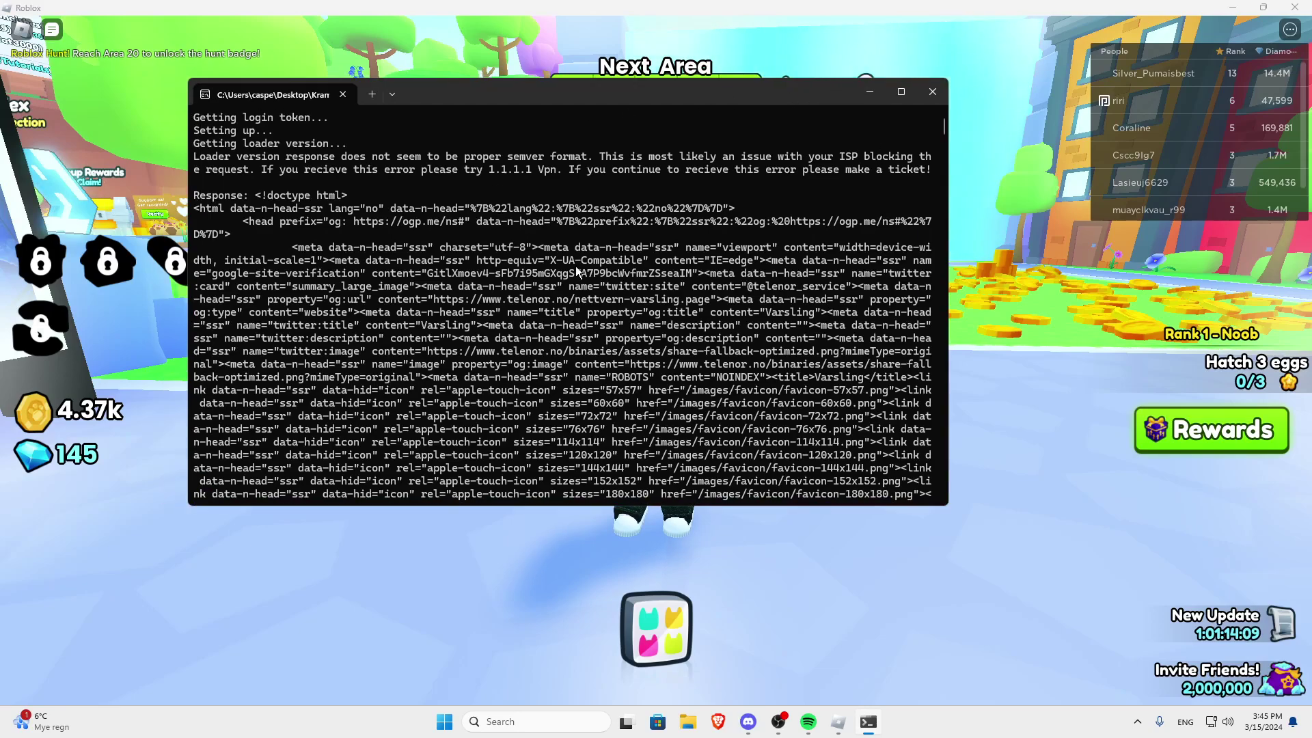
pyautogui.click(932, 91)
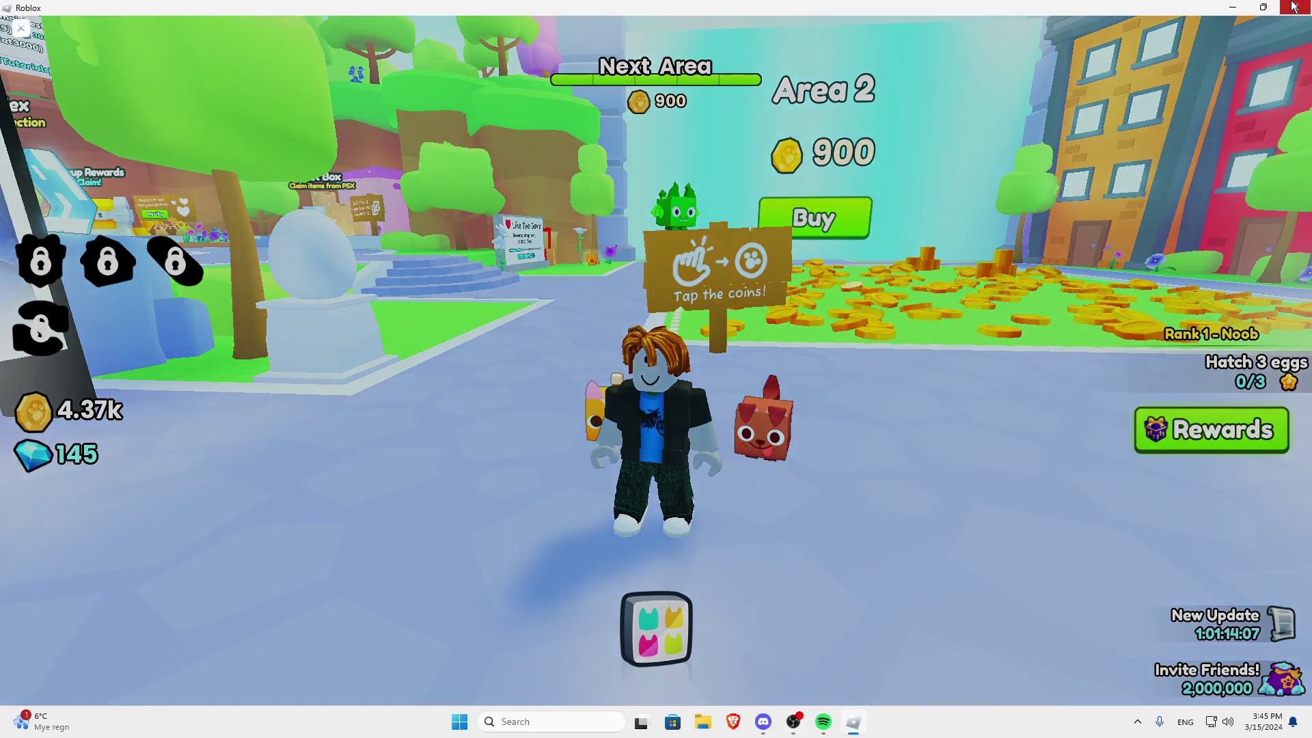
# Close Roblox and delete oalzv4ZmgQ.exe from the Krampussy folder
pyautogui.click(1294, 7)
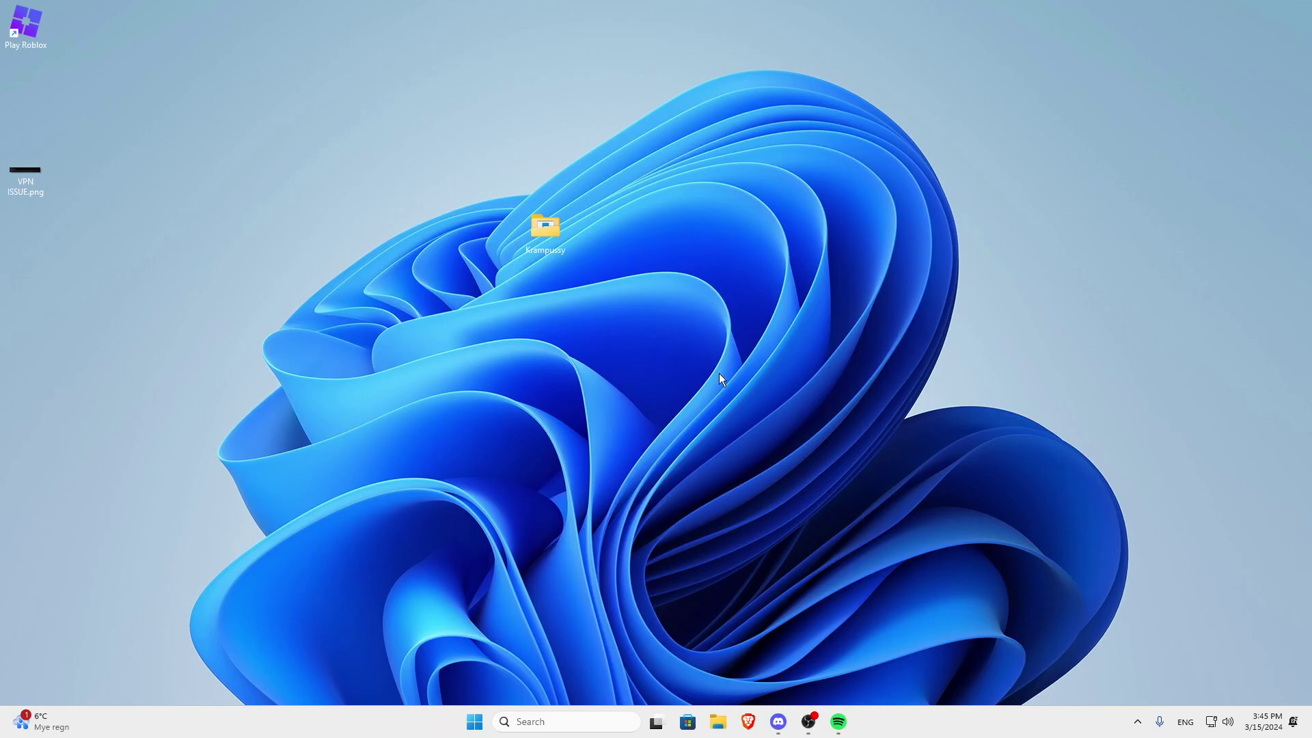
pyautogui.doubleClick(555, 239)
pyautogui.moveTo(631, 357); pyautogui.dragTo(533, 249)
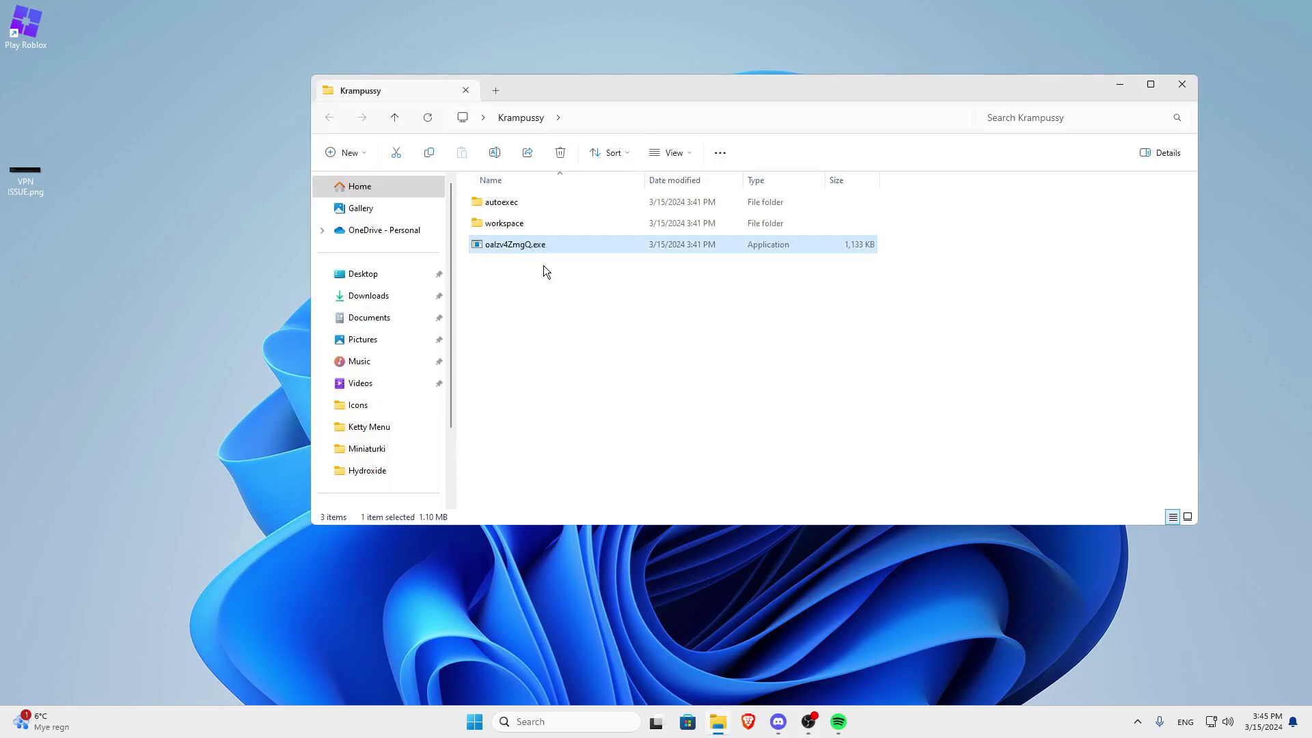
pyautogui.moveTo(599, 320); pyautogui.dragTo(481, 244)
pyautogui.press('Delete')
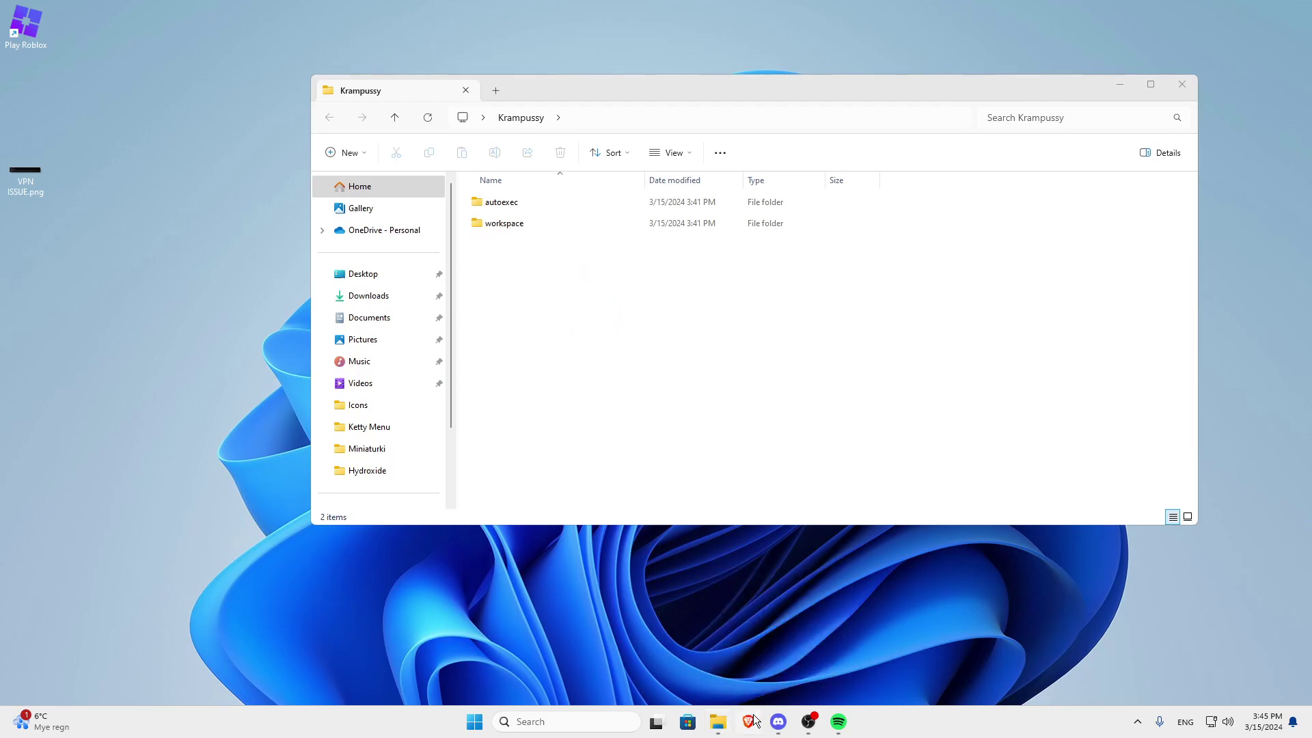
# Open Brave and go to the Proton VPN download page via 'proton'
pyautogui.click(748, 722)
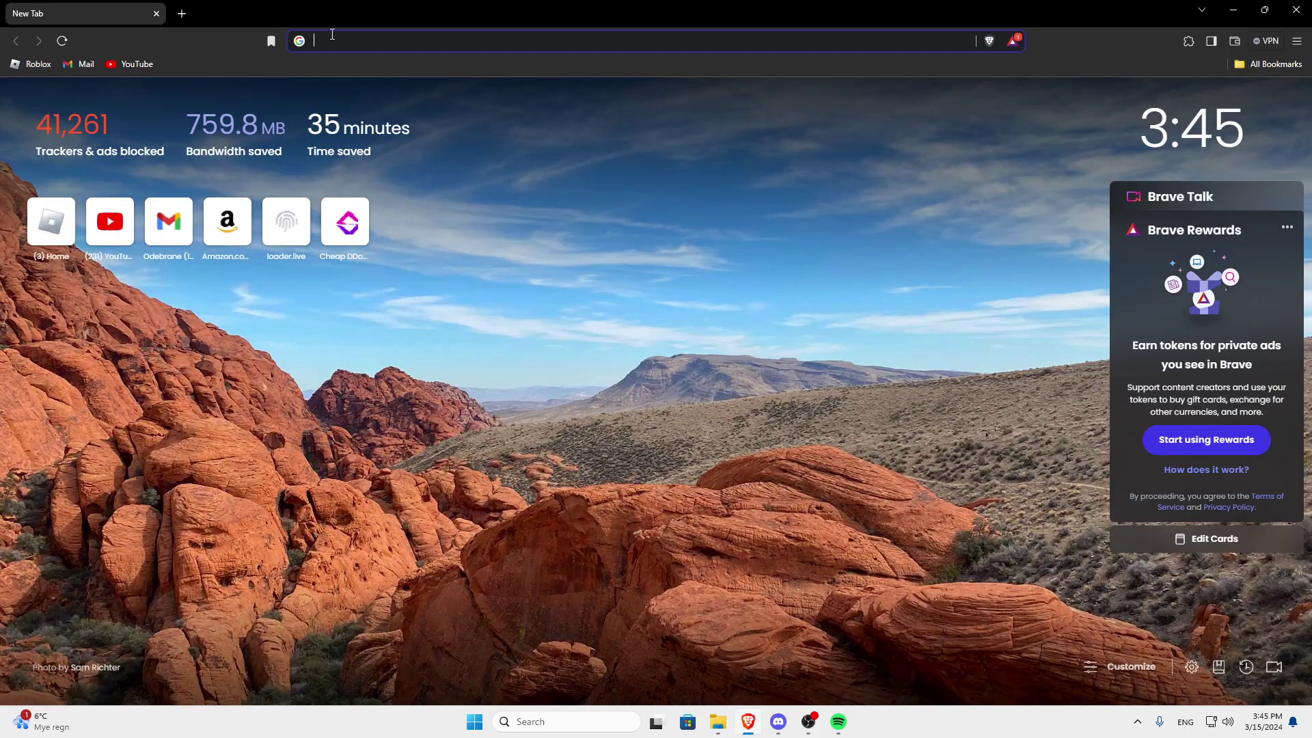
pyautogui.click(358, 37)
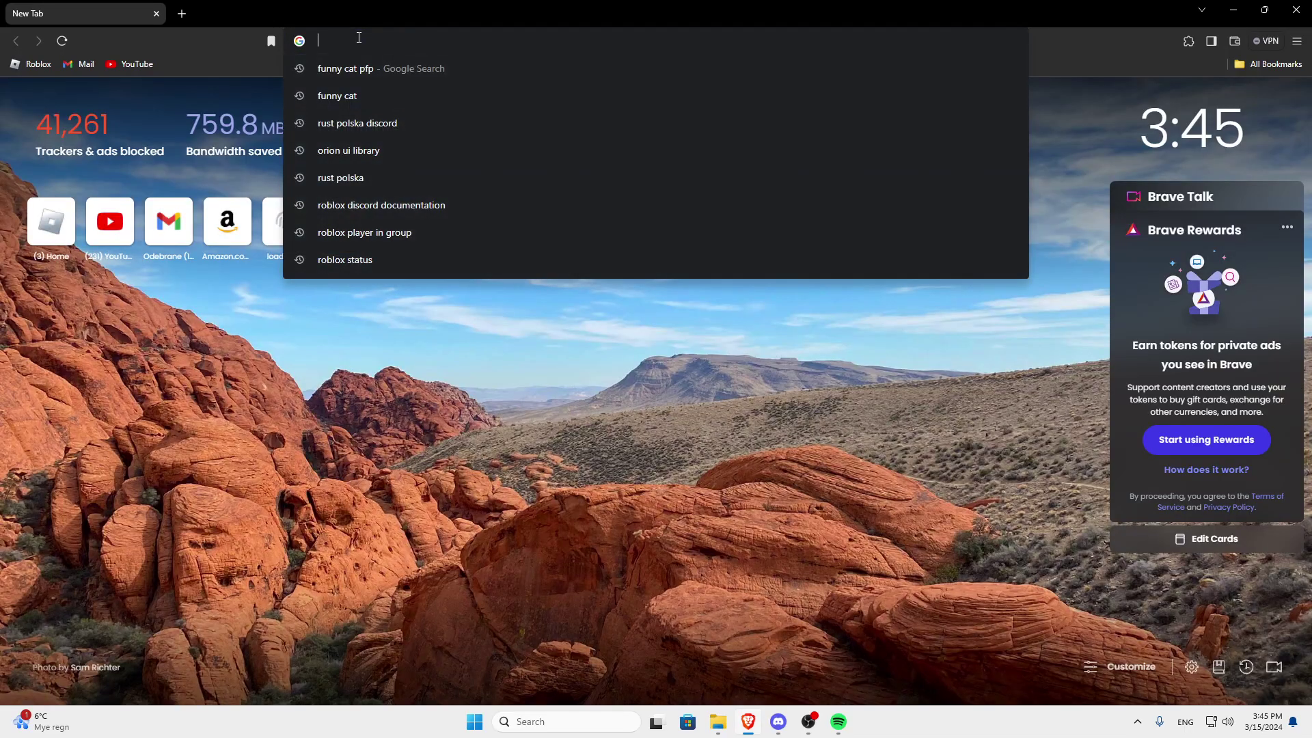
pyautogui.write('protonvpn.com/download')
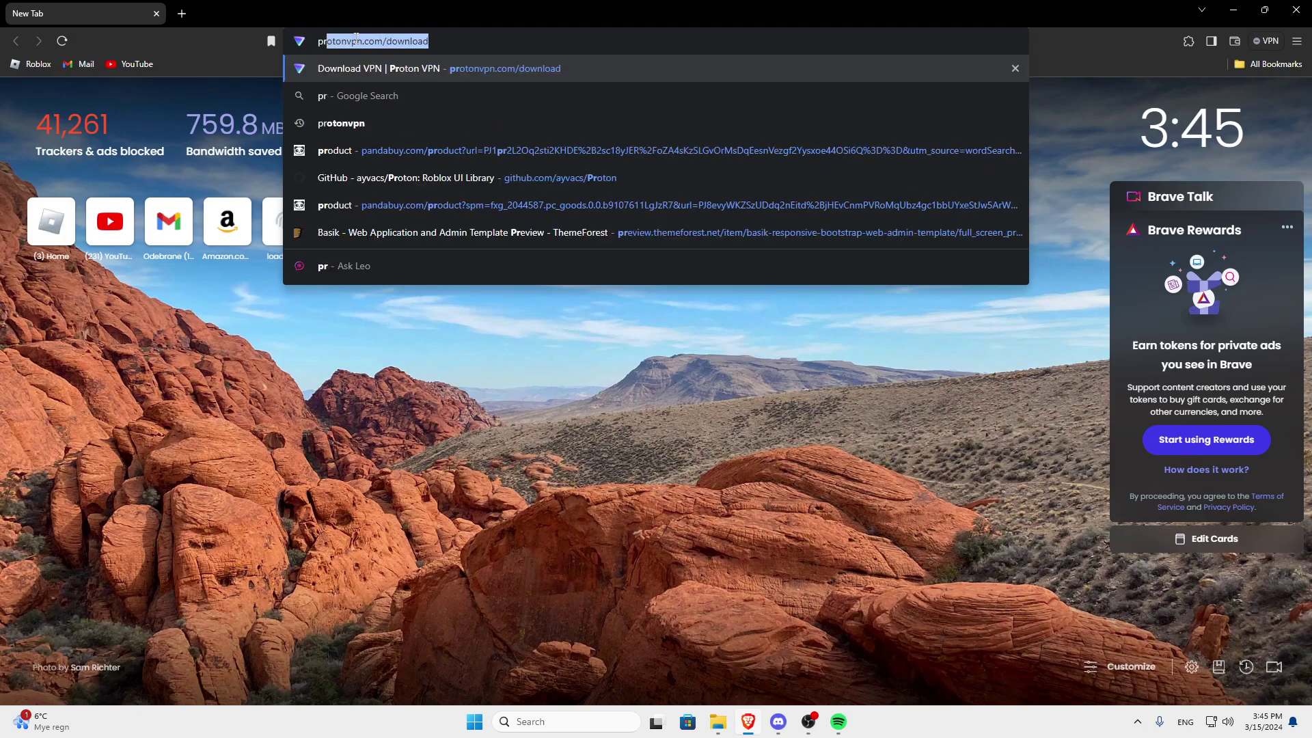
pyautogui.press('Return')
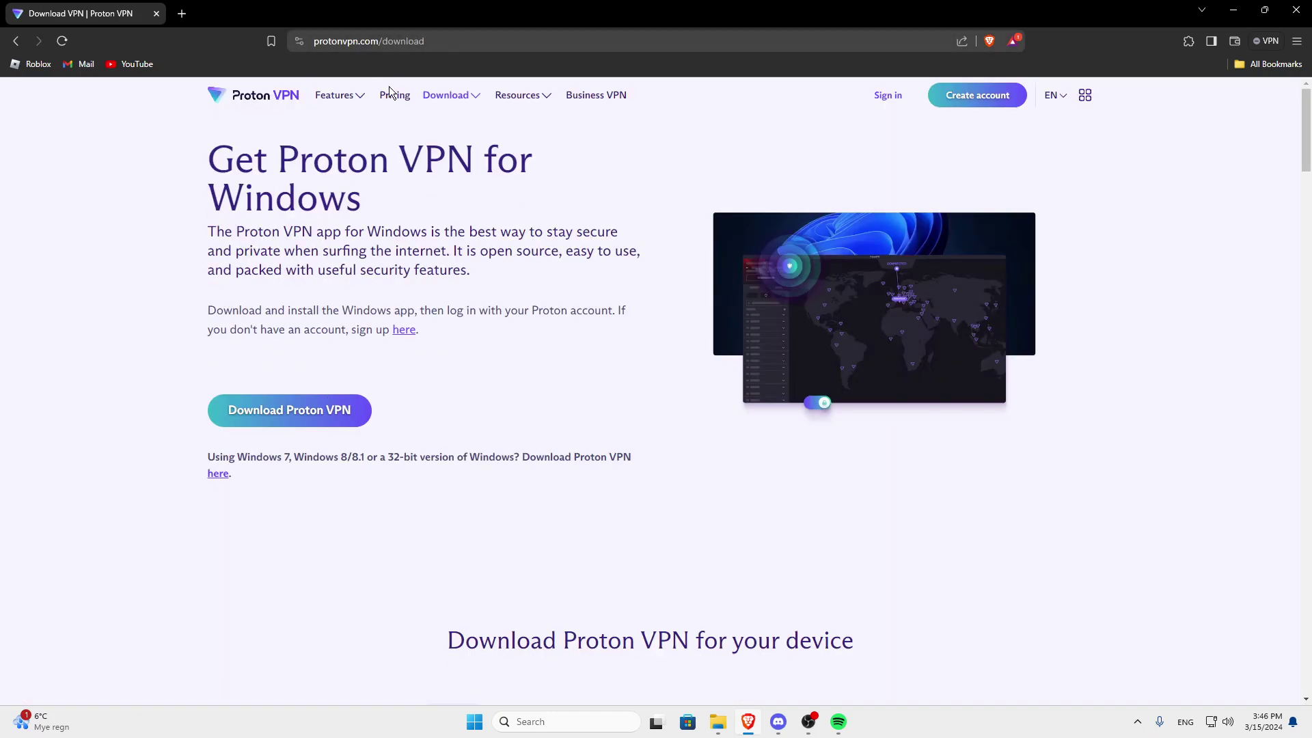
# Download and save the Proton VPN Windows installer, then check the downloads list
pyautogui.click(298, 415)
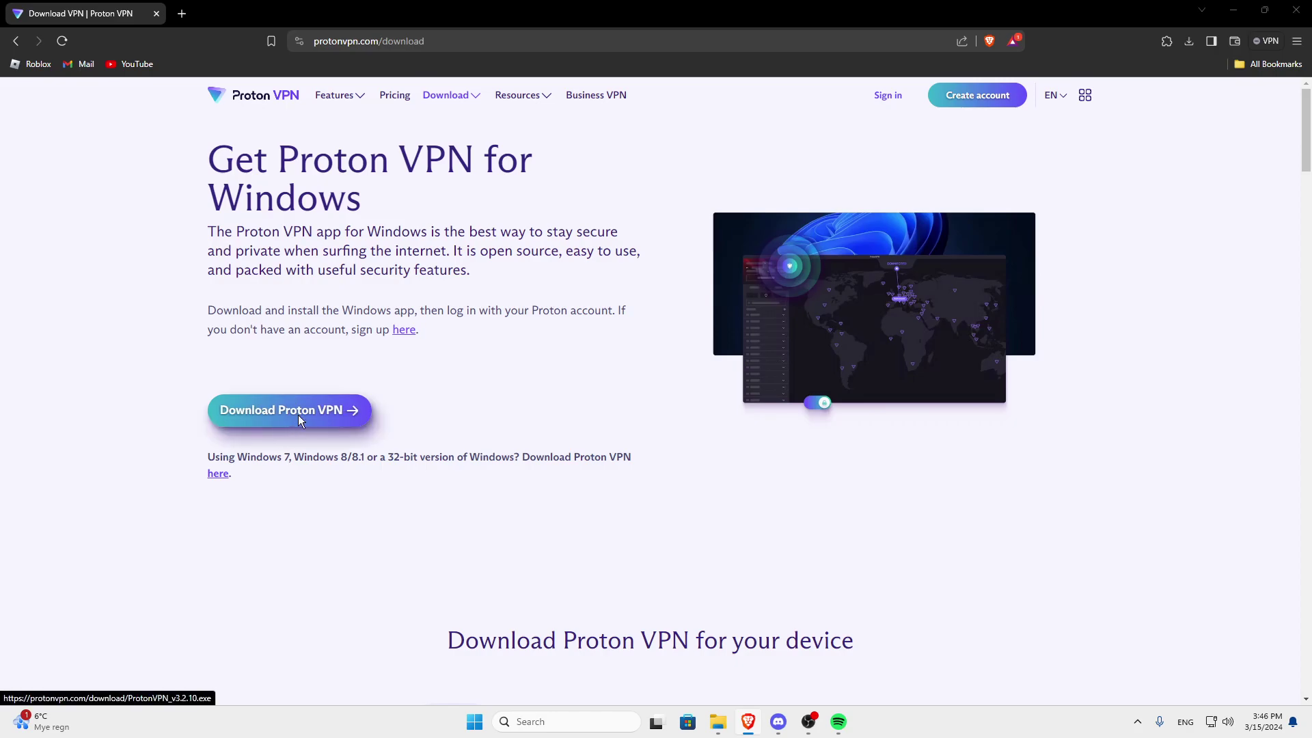
pyautogui.click(537, 347)
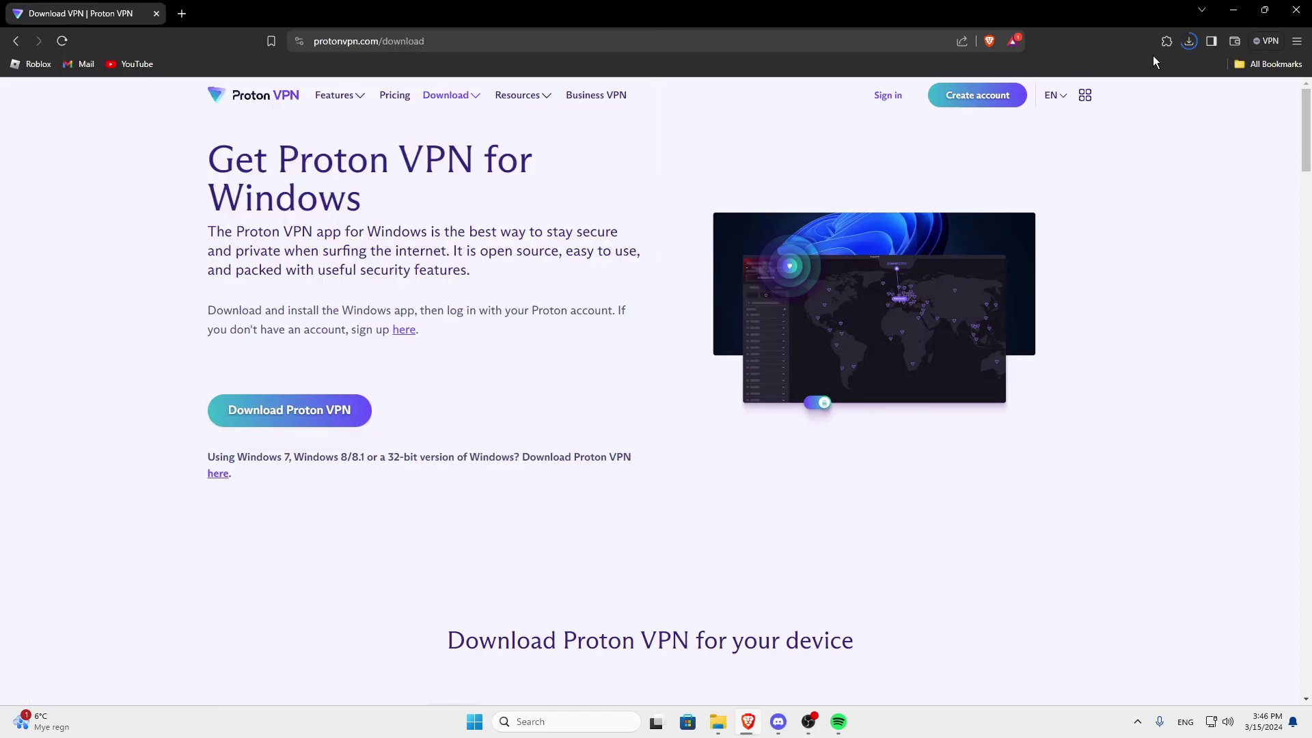
pyautogui.click(1188, 41)
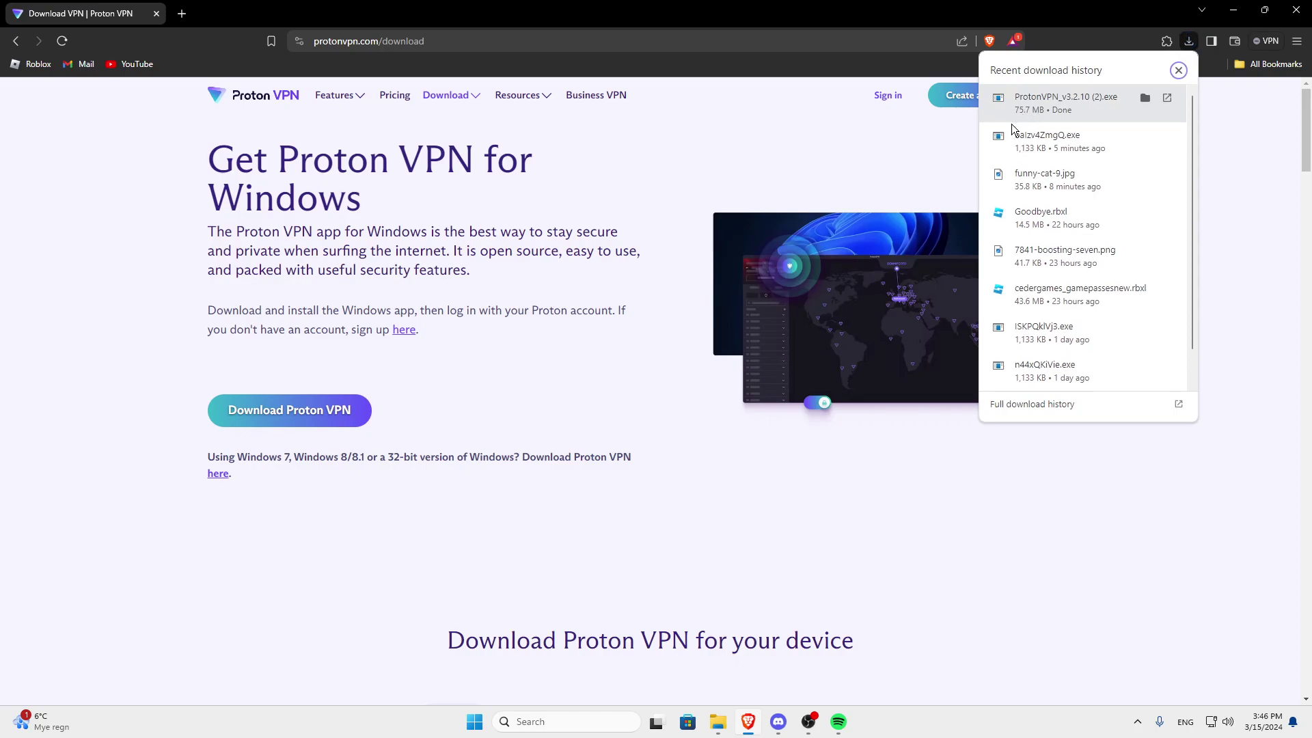
# Run the Proton VPN installer and confirm English as the setup language
pyautogui.click(909, 148)
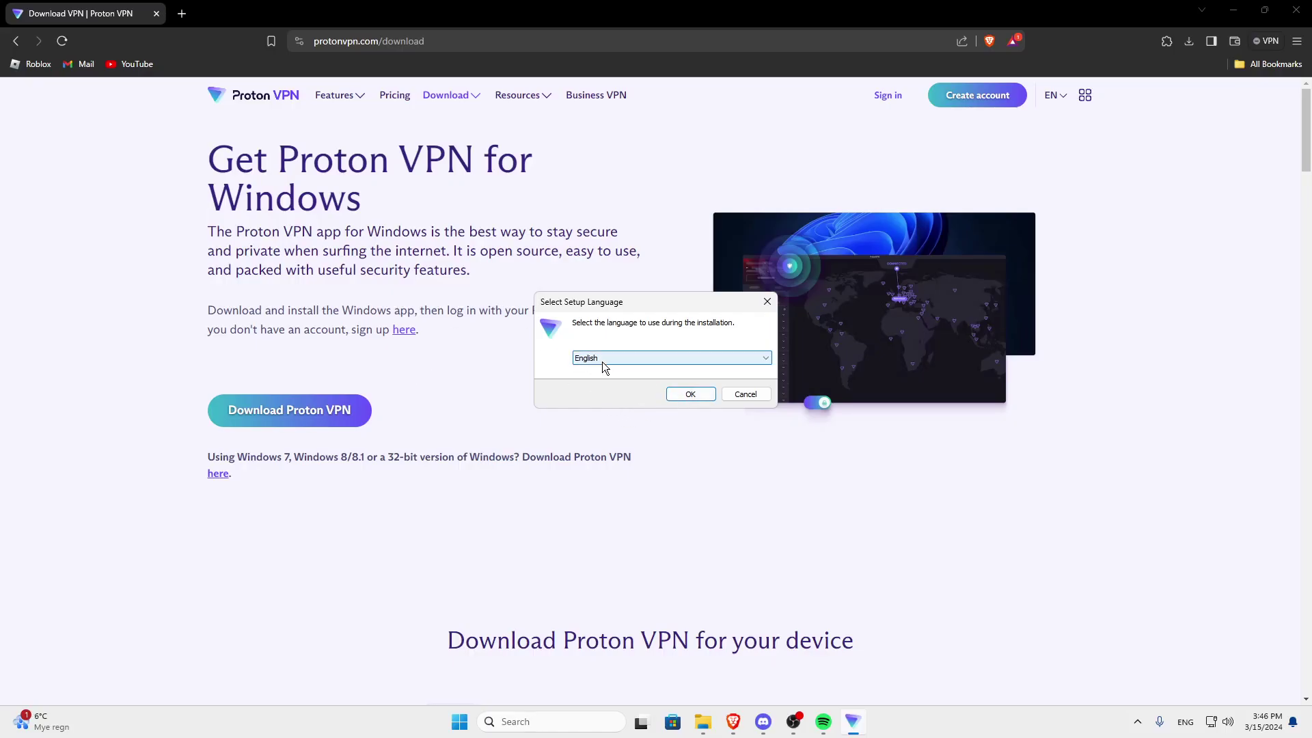
pyautogui.click(603, 358)
pyautogui.click(602, 358)
pyautogui.click(691, 395)
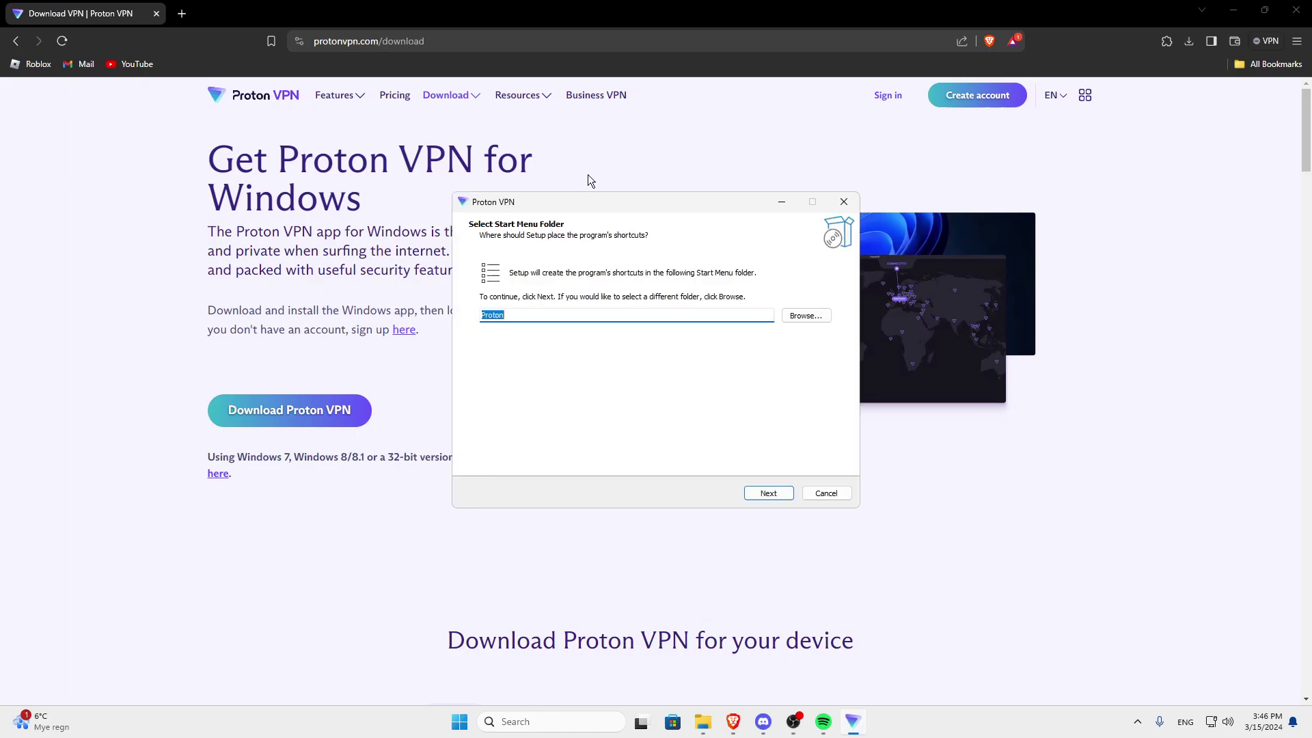
# Keep the default Start Menu folder, skip Proton Drive, and install to C:\Program Files\Proton\VPN
pyautogui.click(768, 493)
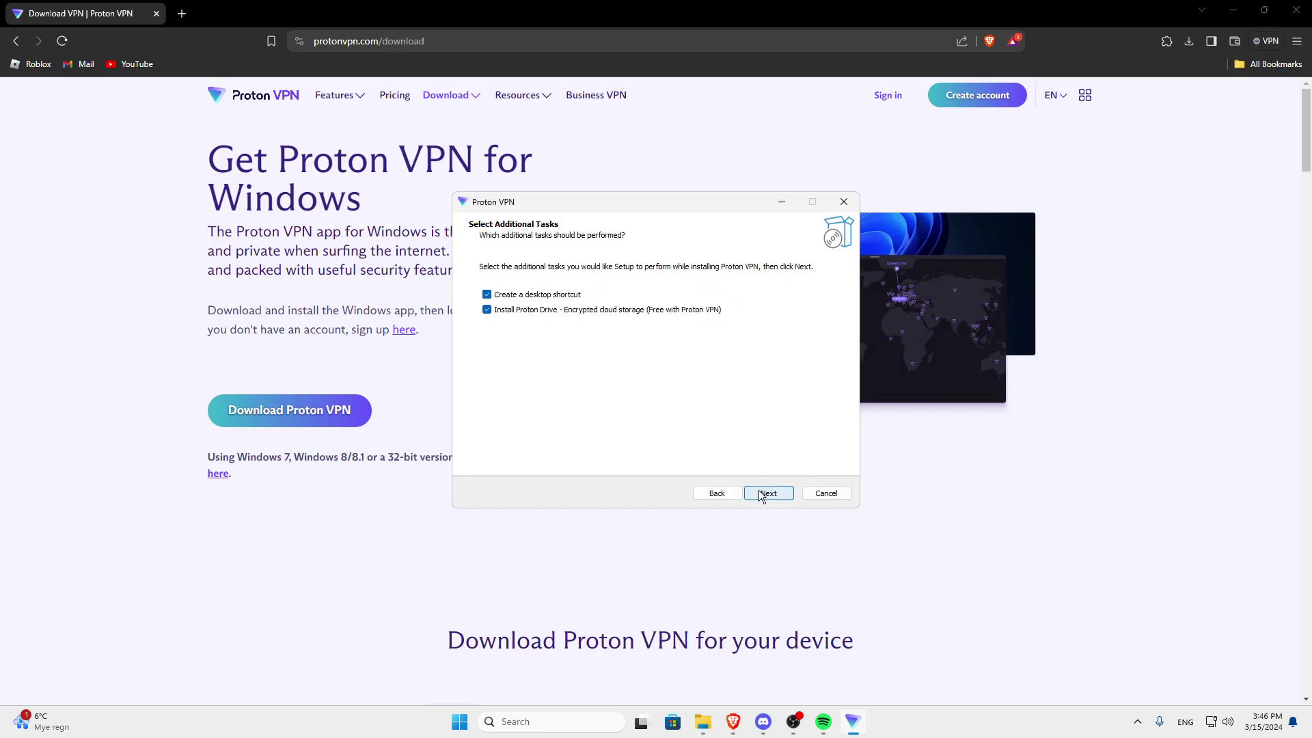
pyautogui.click(486, 310)
pyautogui.click(777, 498)
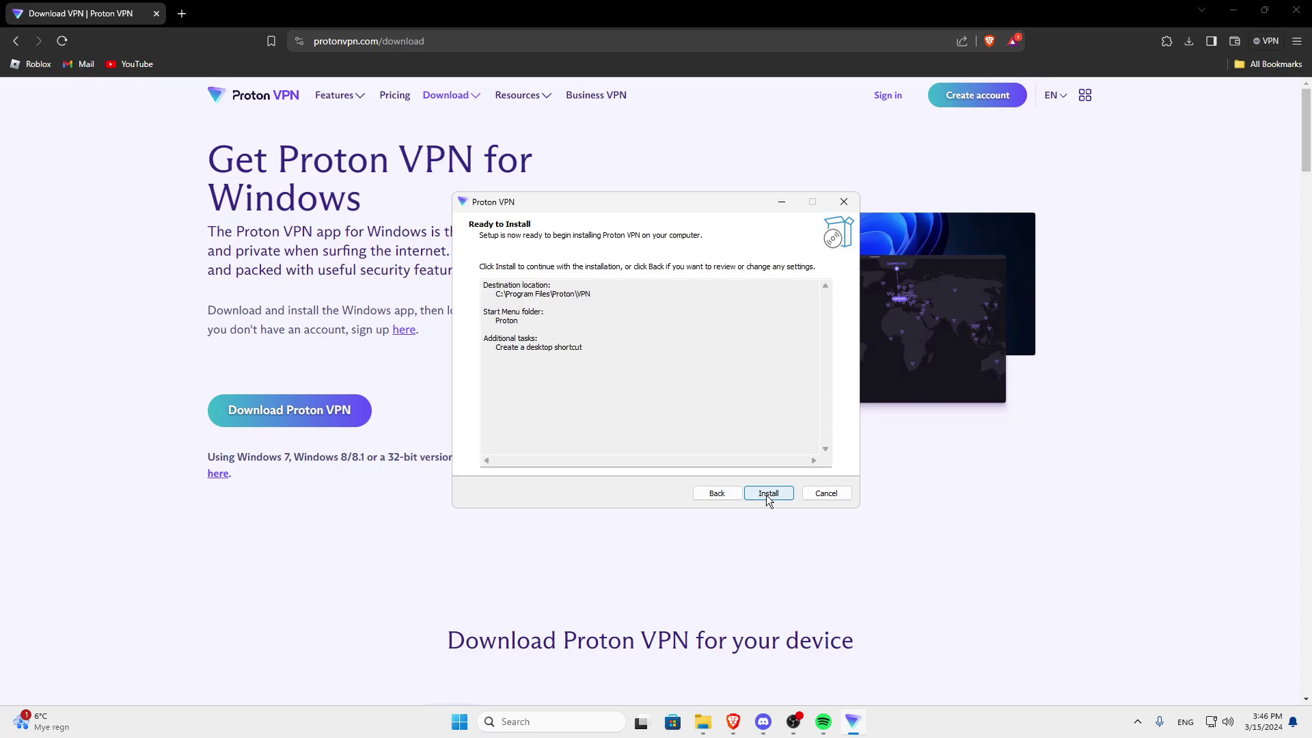
pyautogui.click(769, 493)
pyautogui.moveTo(576, 208); pyautogui.dragTo(555, 187)
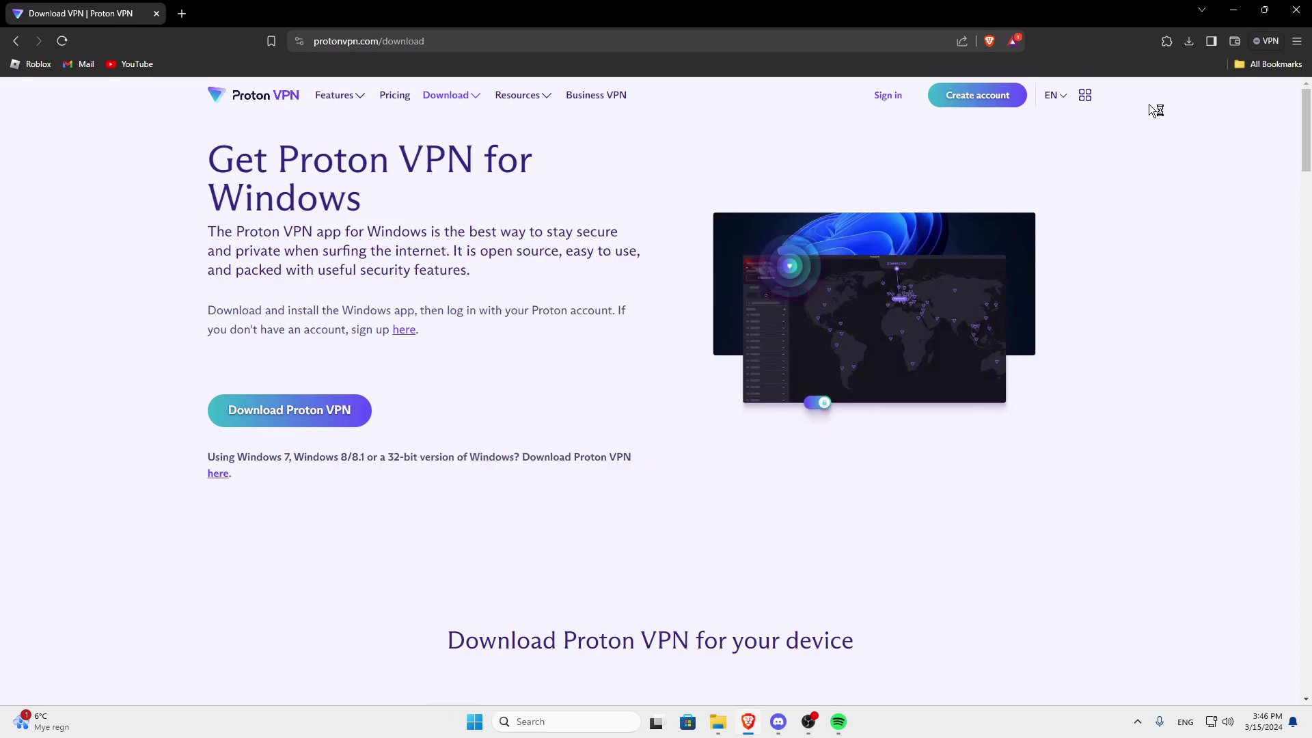
# Clear Brave and Explorer away, then connect Proton VPN to NL-FREE#168140 over WireGuard
pyautogui.click(1233, 9)
pyautogui.click(1120, 84)
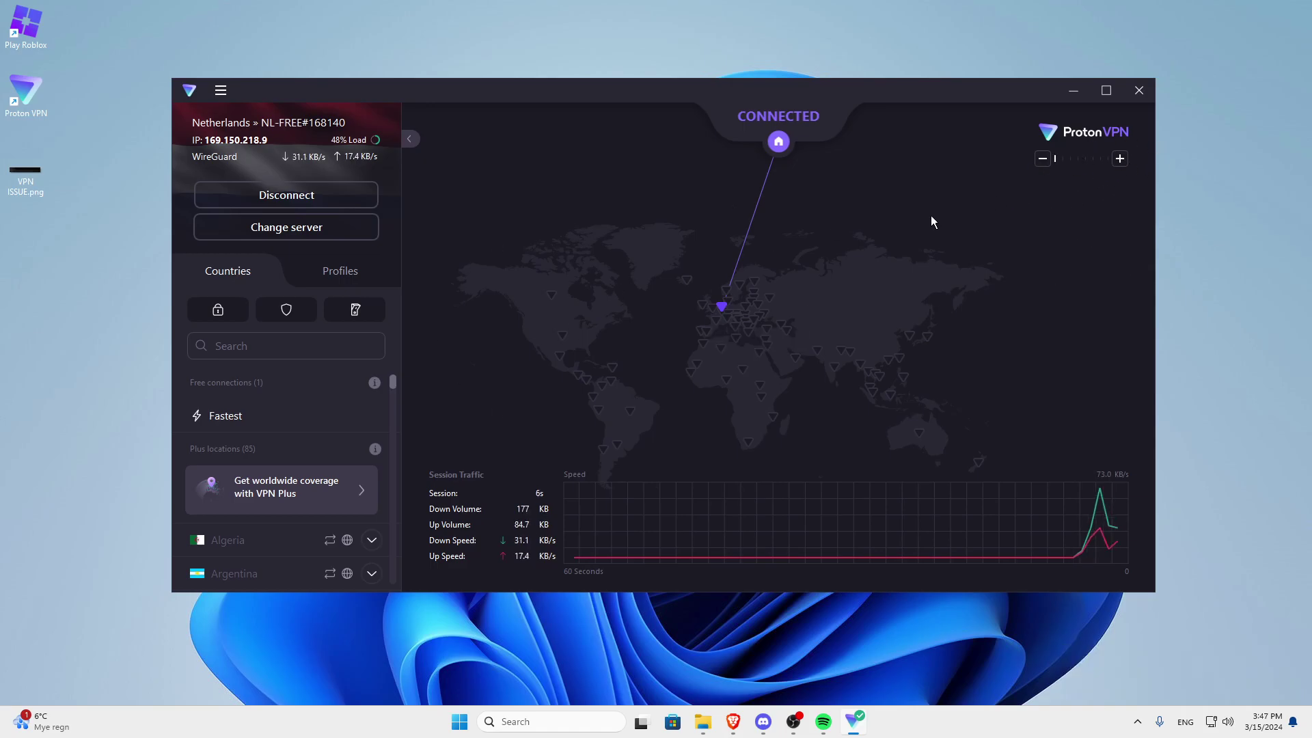
pyautogui.scroll(3, 723, 315)
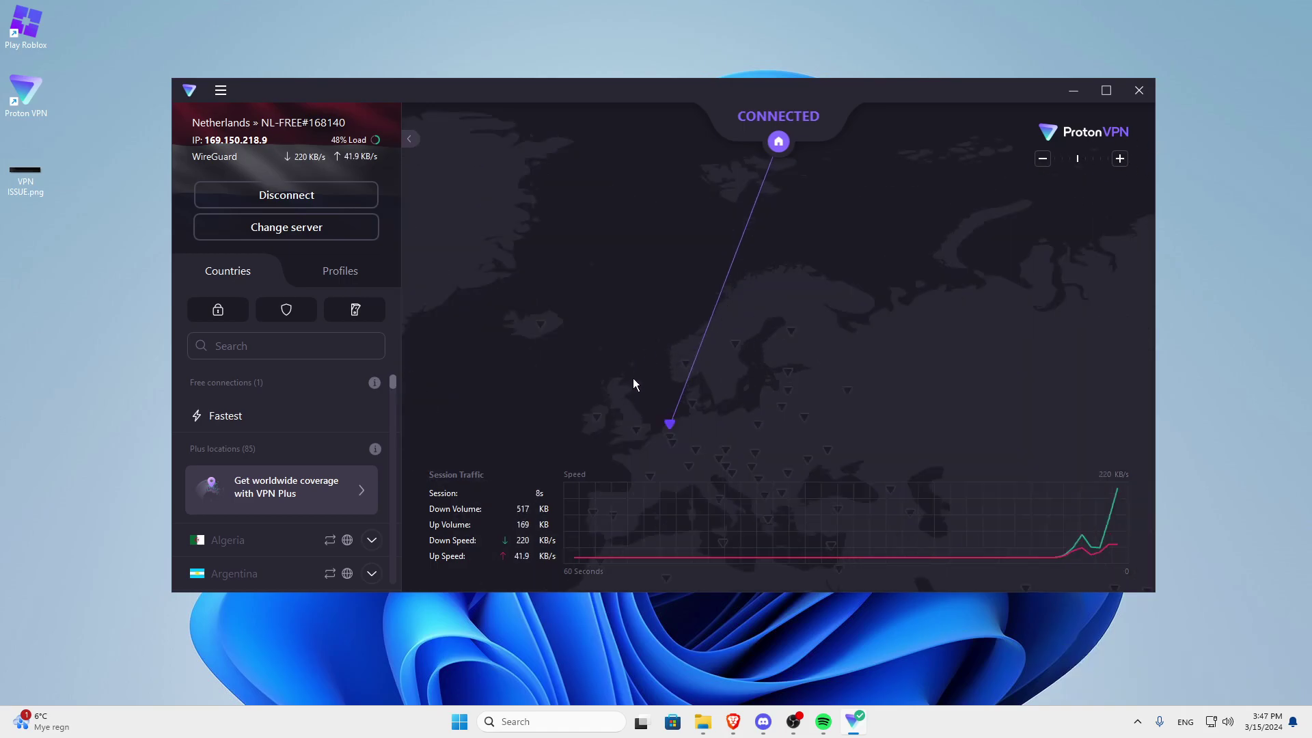
pyautogui.scroll(-3, 305, 475)
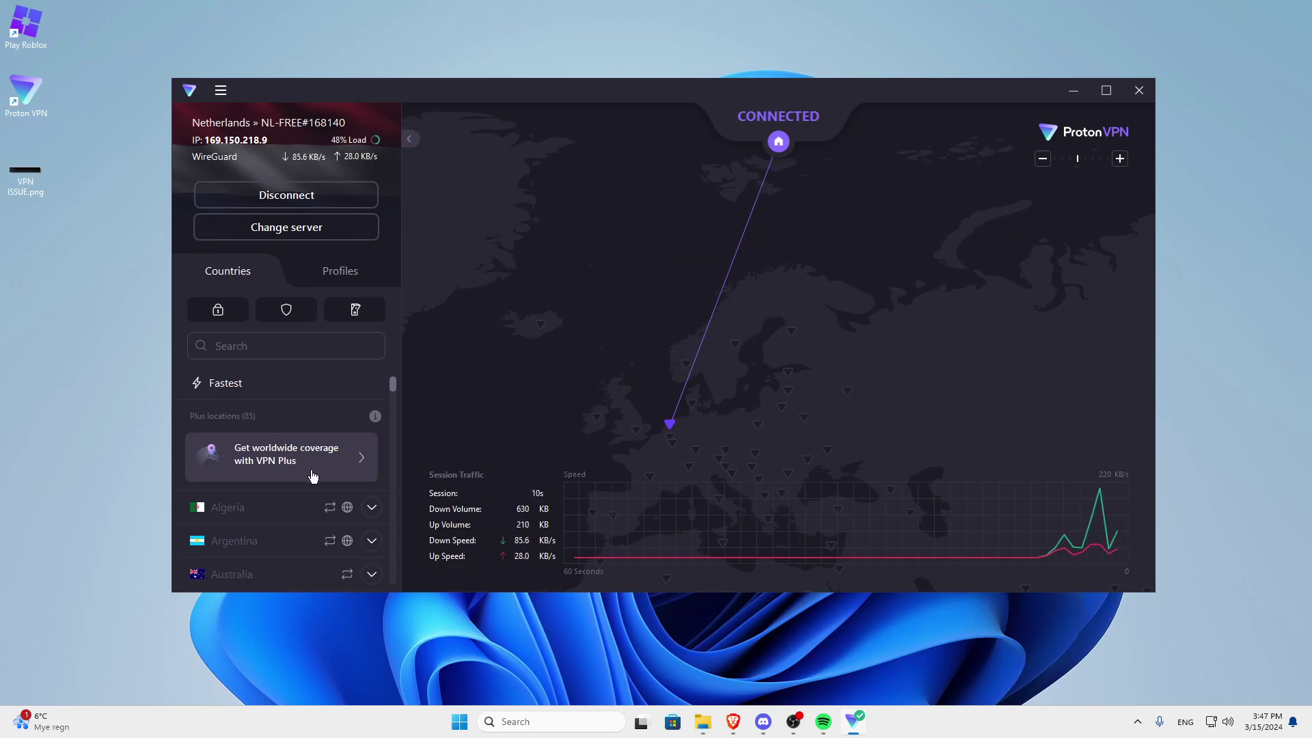
pyautogui.scroll(-2, 272, 470)
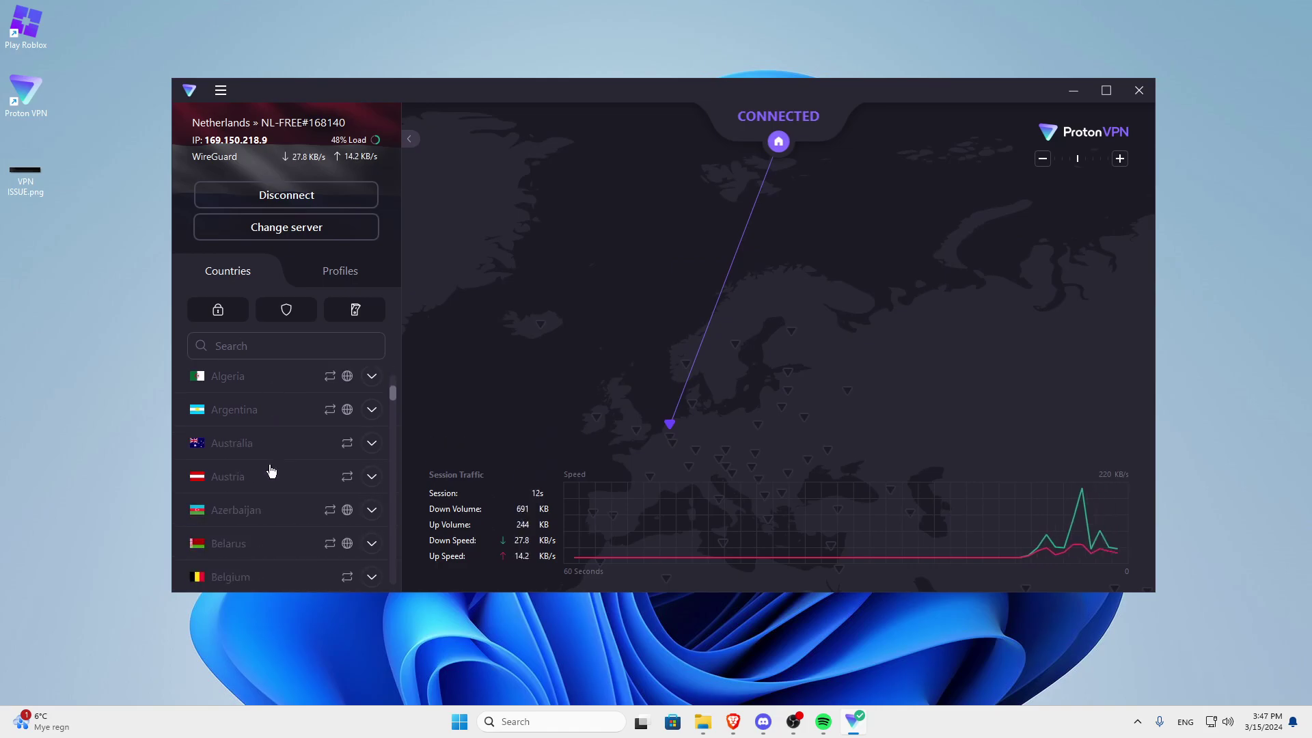
pyautogui.scroll(2, 272, 471)
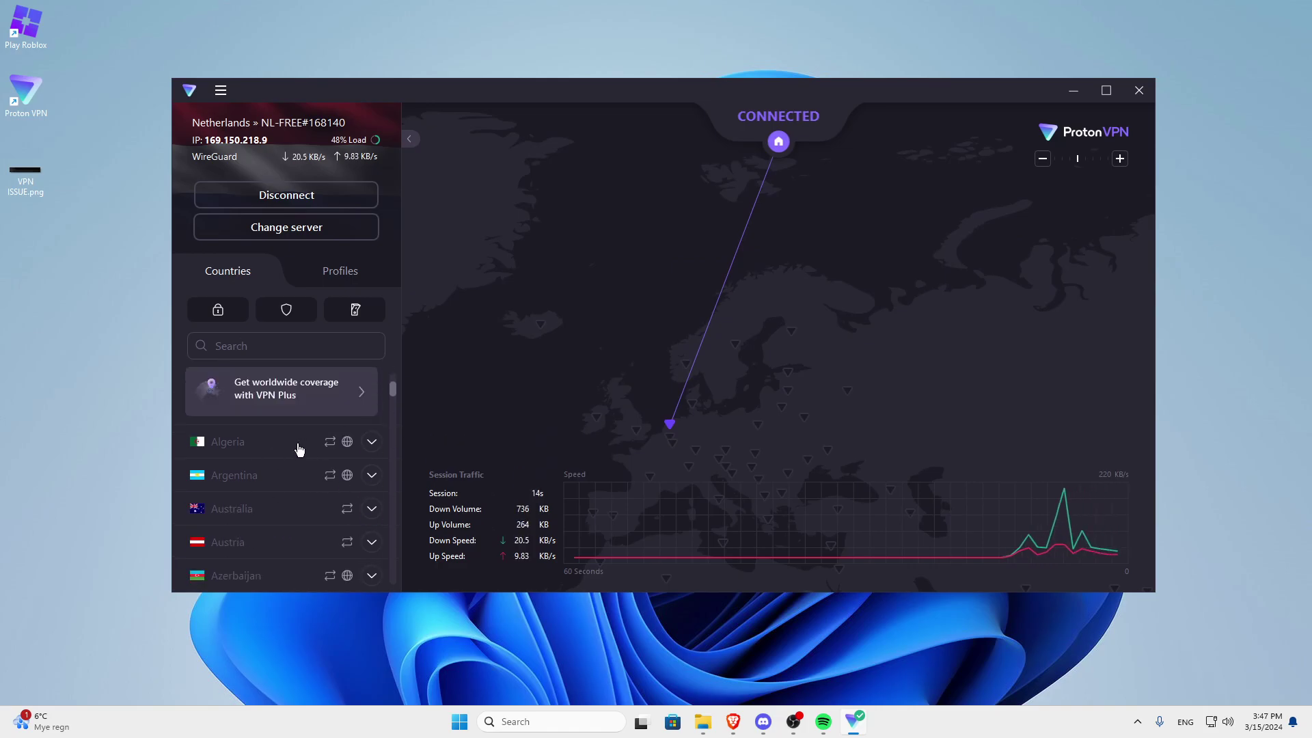
pyautogui.scroll(-2, 570, 352)
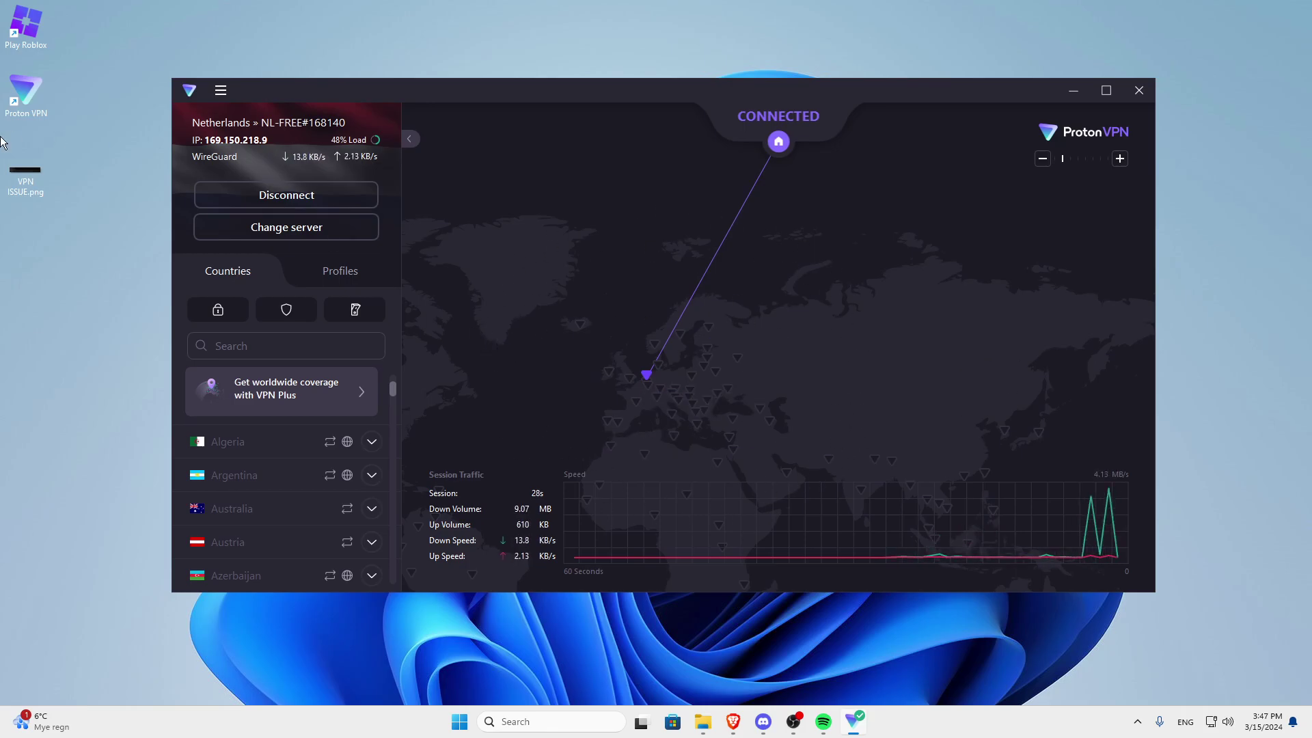
pyautogui.moveTo(402, 86); pyautogui.dragTo(382, 42)
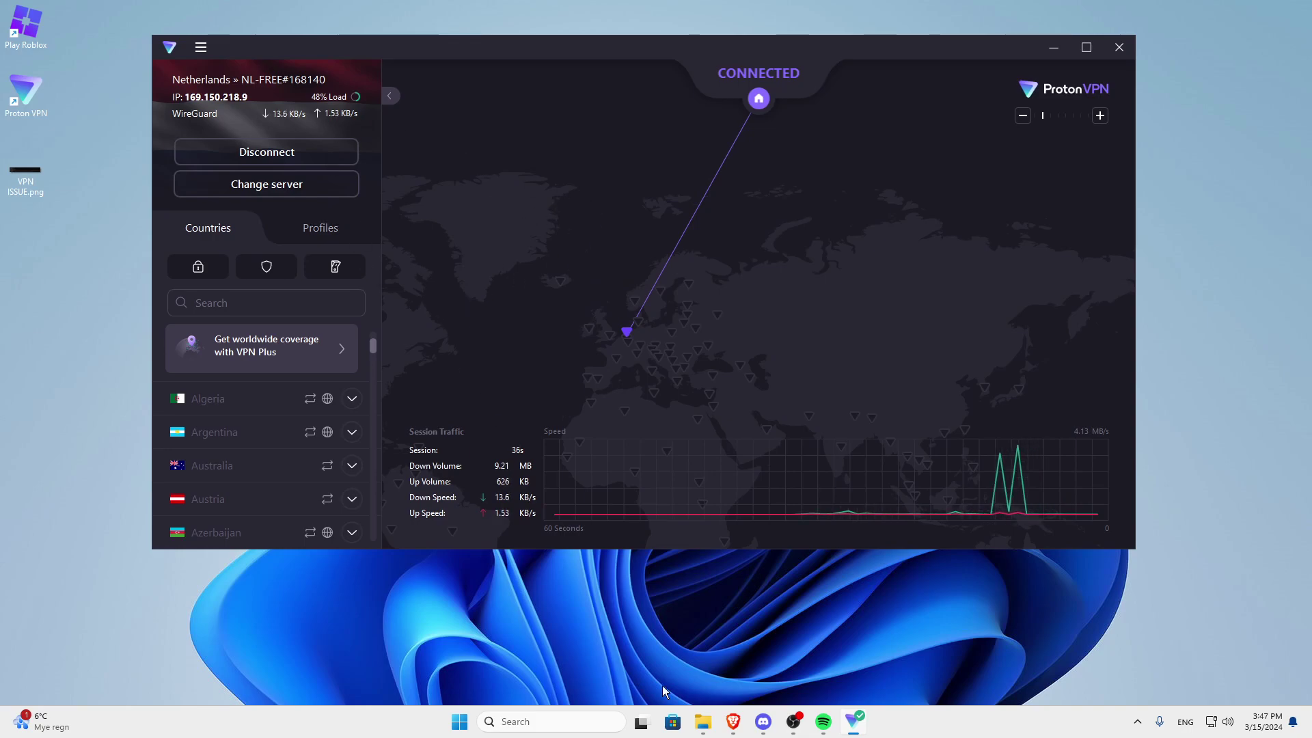
# Open loader.live in a new Brave tab
pyautogui.click(732, 722)
pyautogui.click(190, 13)
pyautogui.write('loader.live')
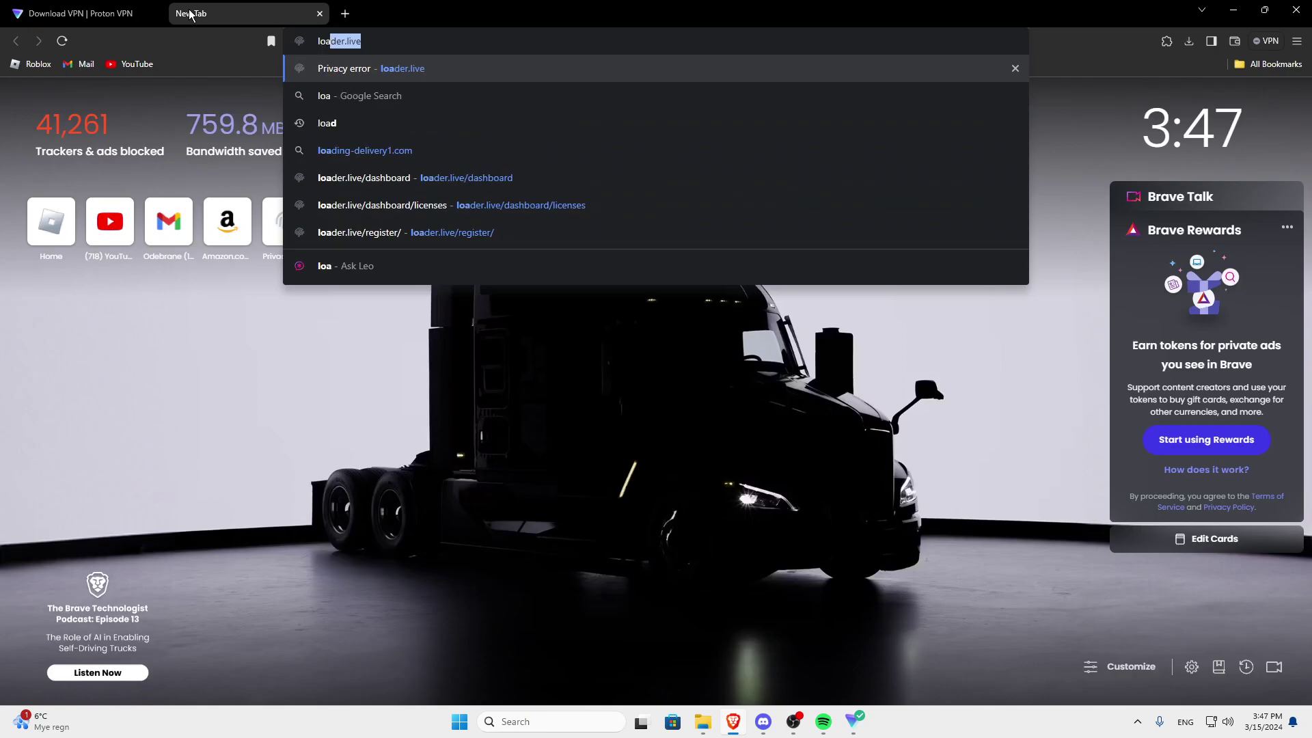
pyautogui.press('Return')
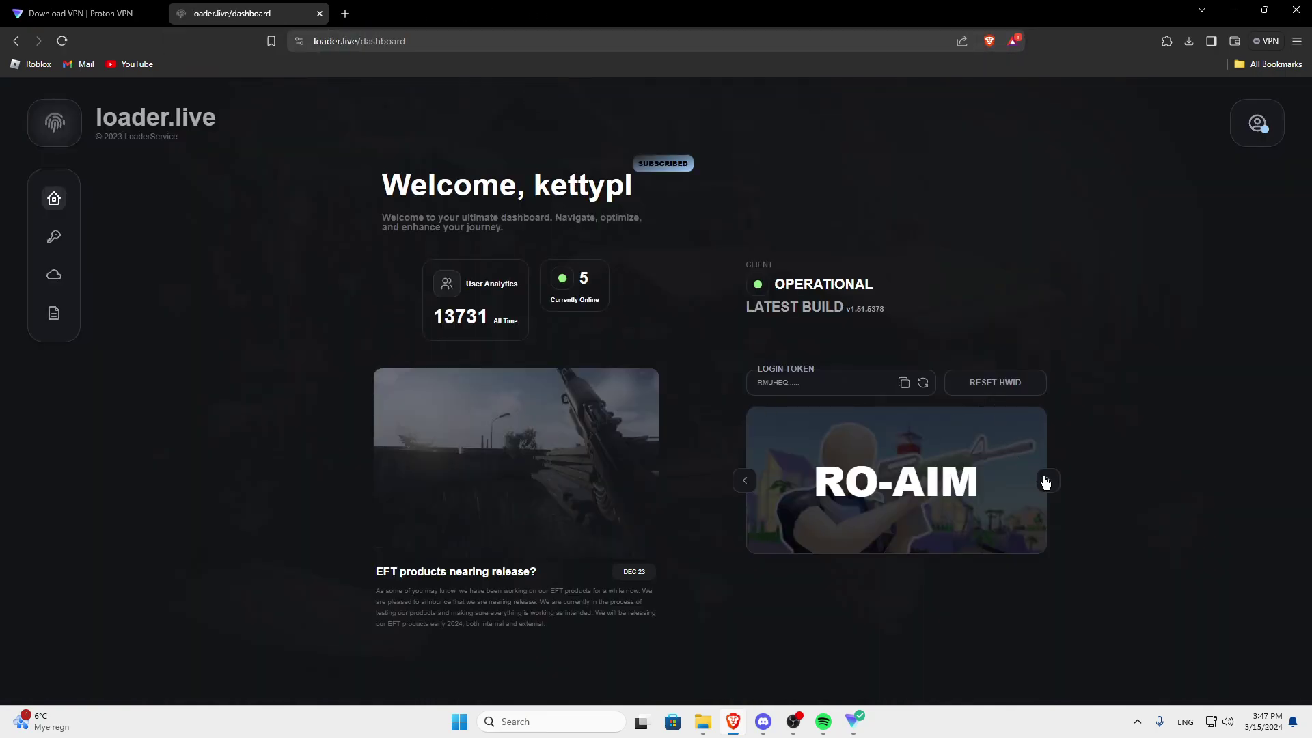
# Download and save the RO-EXEC loader with provider furkyreseller, then minimize Brave
pyautogui.click(1045, 482)
pyautogui.click(1043, 483)
pyautogui.click(824, 578)
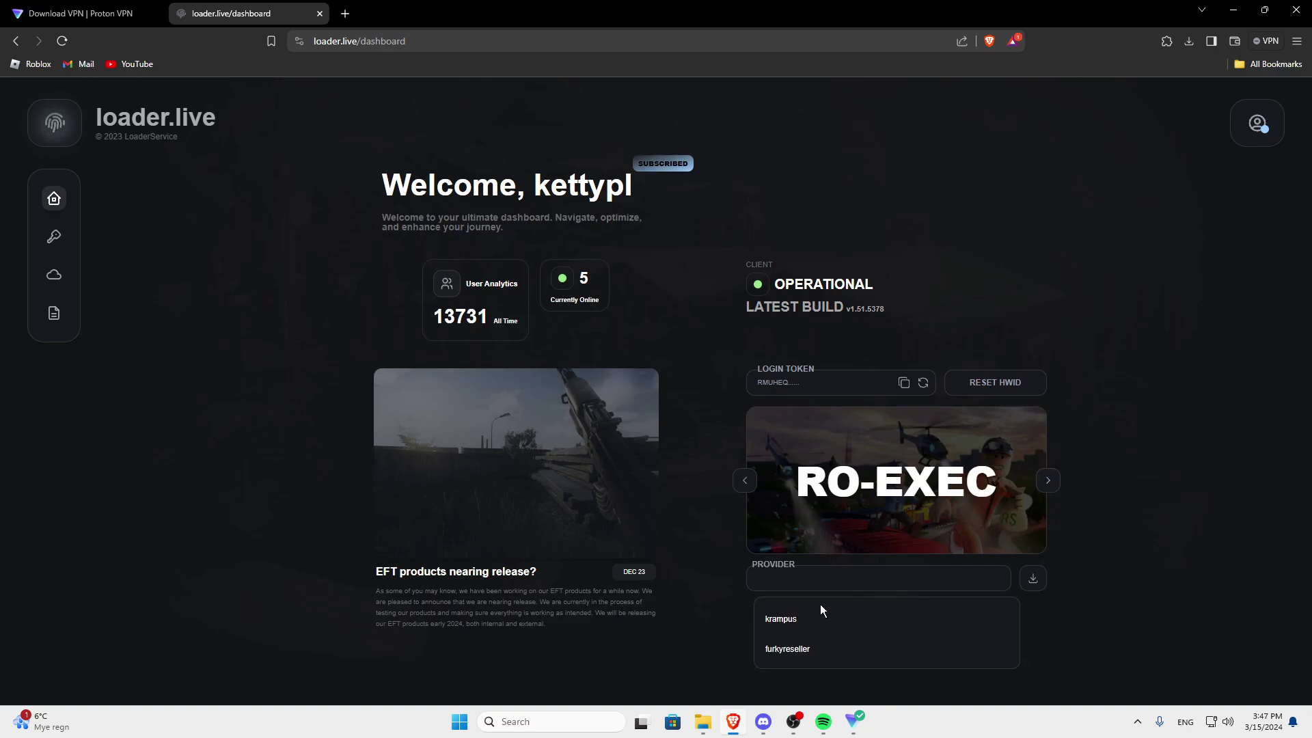
pyautogui.click(823, 617)
pyautogui.click(1033, 584)
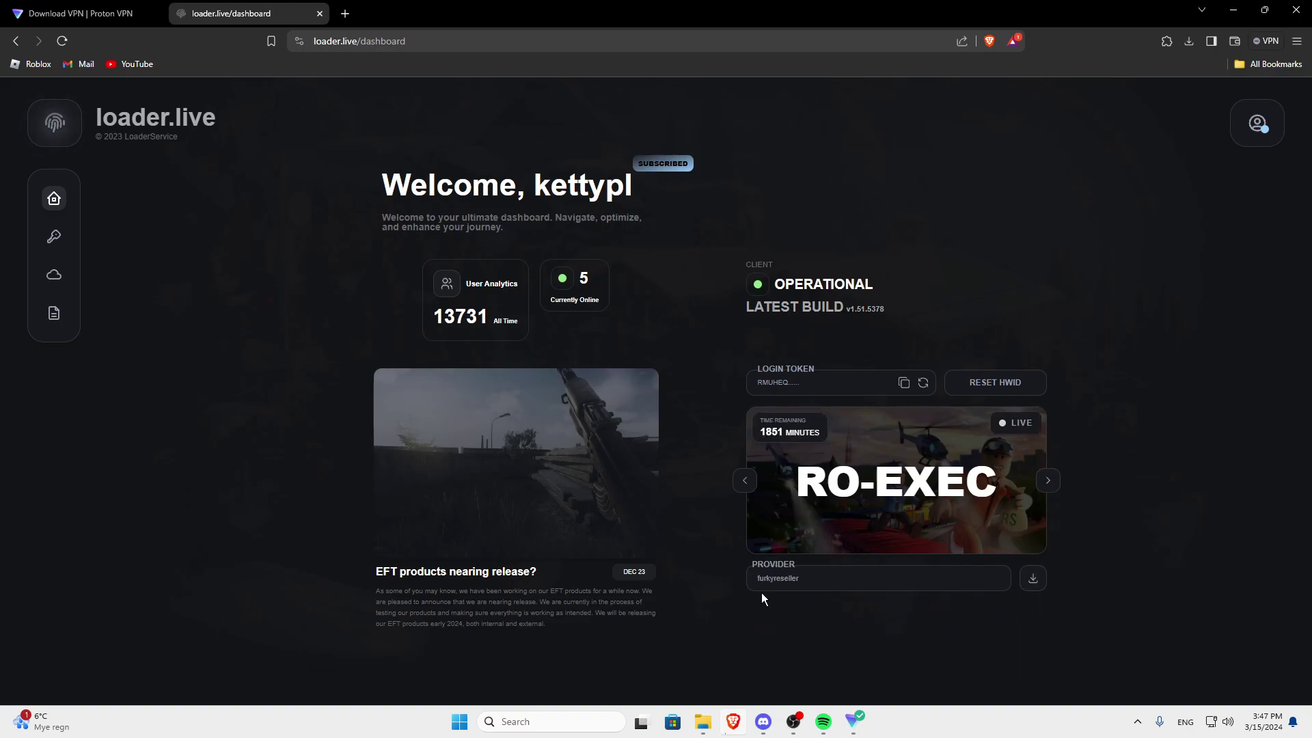
pyautogui.click(540, 347)
pyautogui.click(1233, 9)
# Move 9zKpHLwSY0.exe from Downloads into the Krampussy folder
pyautogui.click(1056, 46)
pyautogui.doubleClick(543, 239)
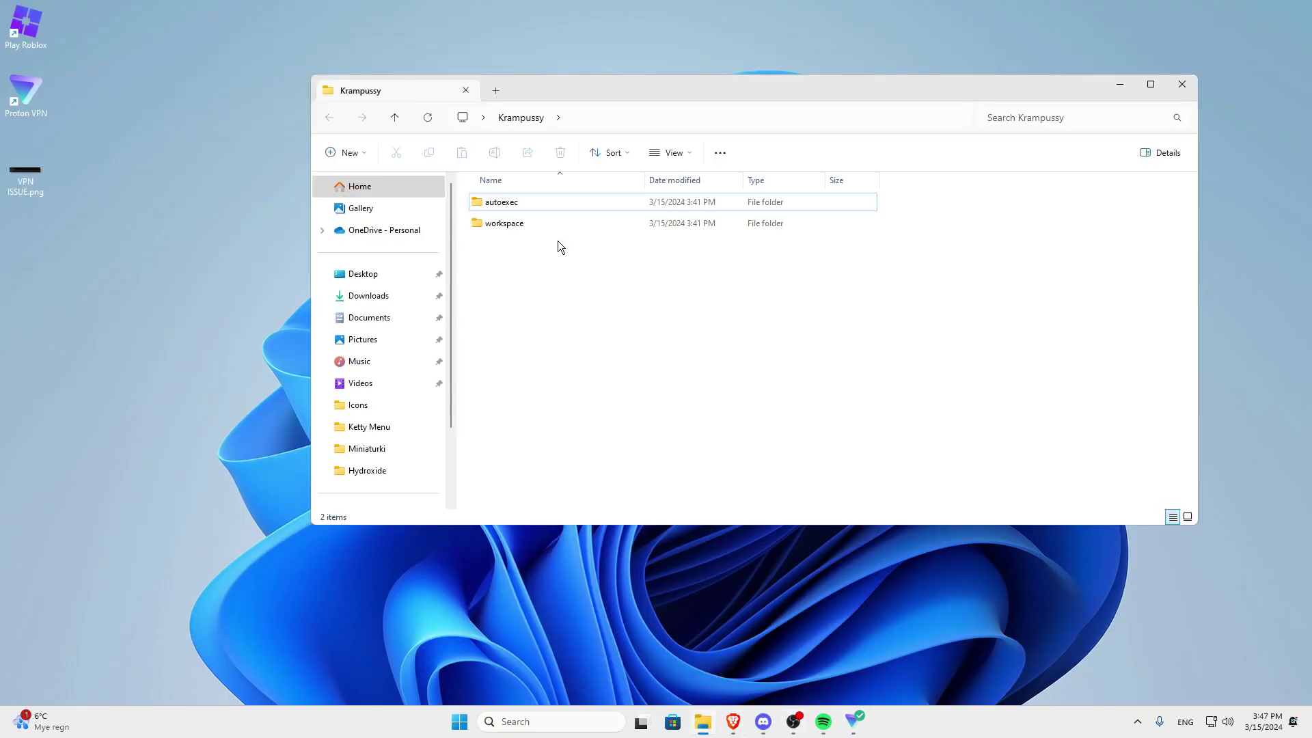
pyautogui.click(495, 91)
pyautogui.click(368, 295)
pyautogui.moveTo(579, 216); pyautogui.dragTo(589, 322)
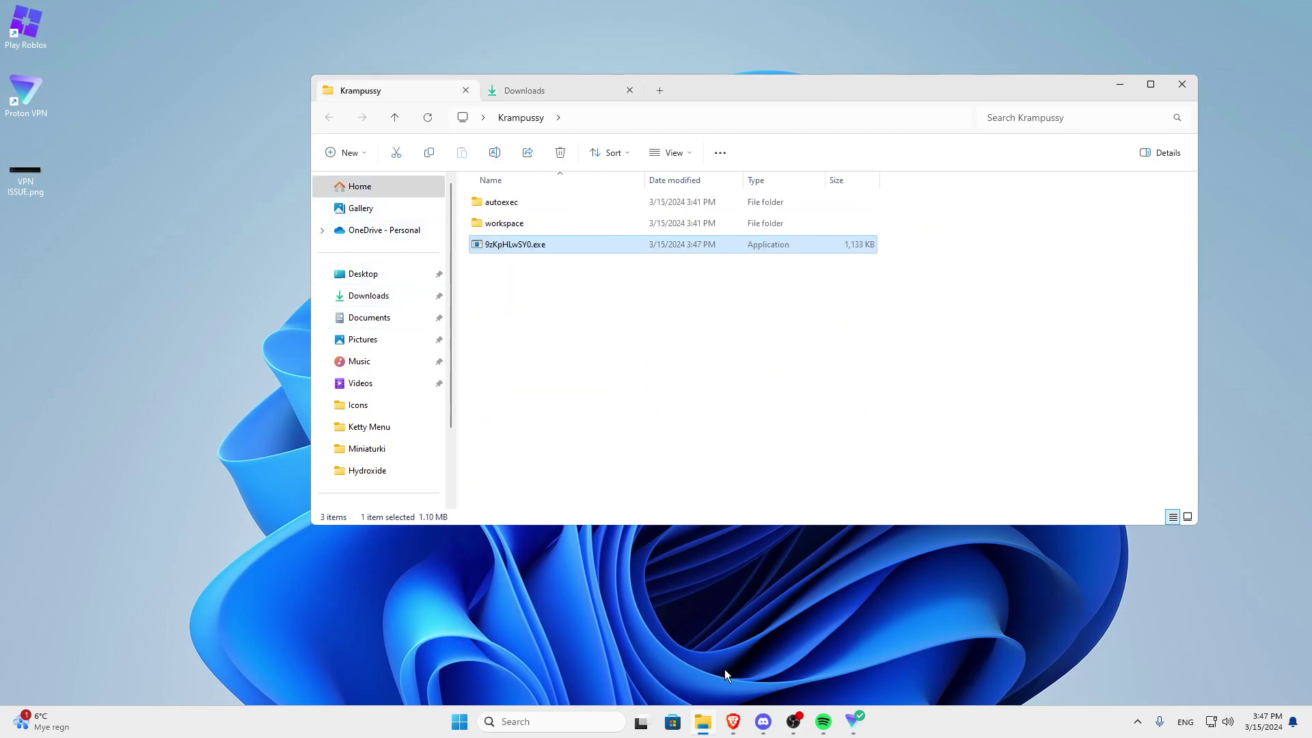
# Open Downloads in a second File Explorer window, then close that window
pyautogui.rightClick(707, 730)
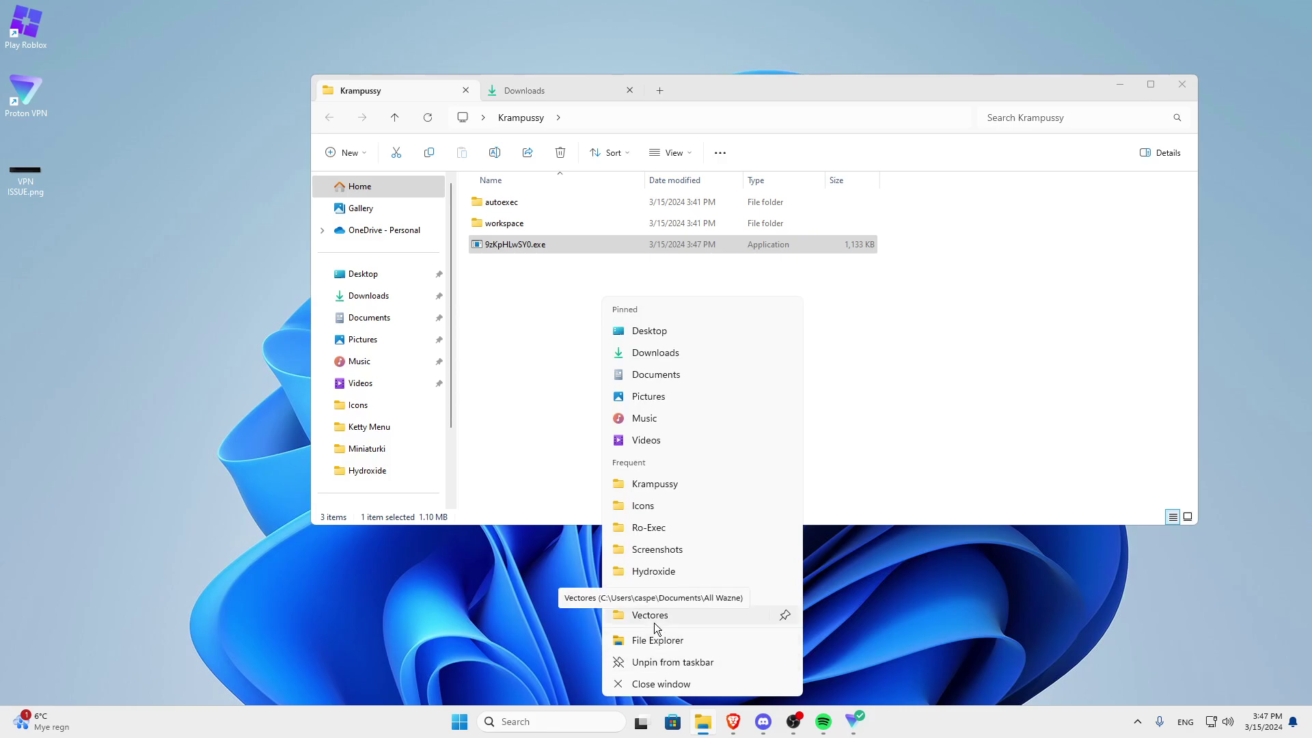
pyautogui.click(650, 642)
pyautogui.click(369, 314)
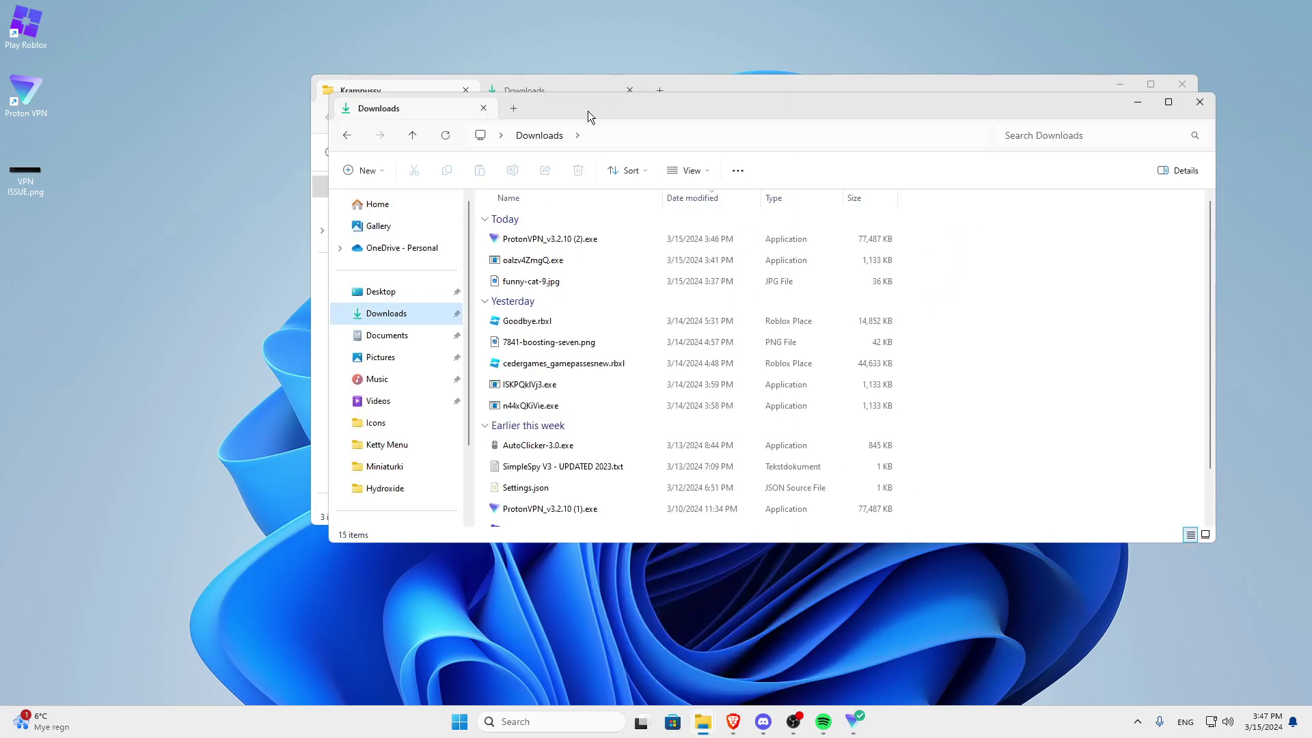
pyautogui.moveTo(589, 112); pyautogui.dragTo(519, 144)
pyautogui.click(1117, 135)
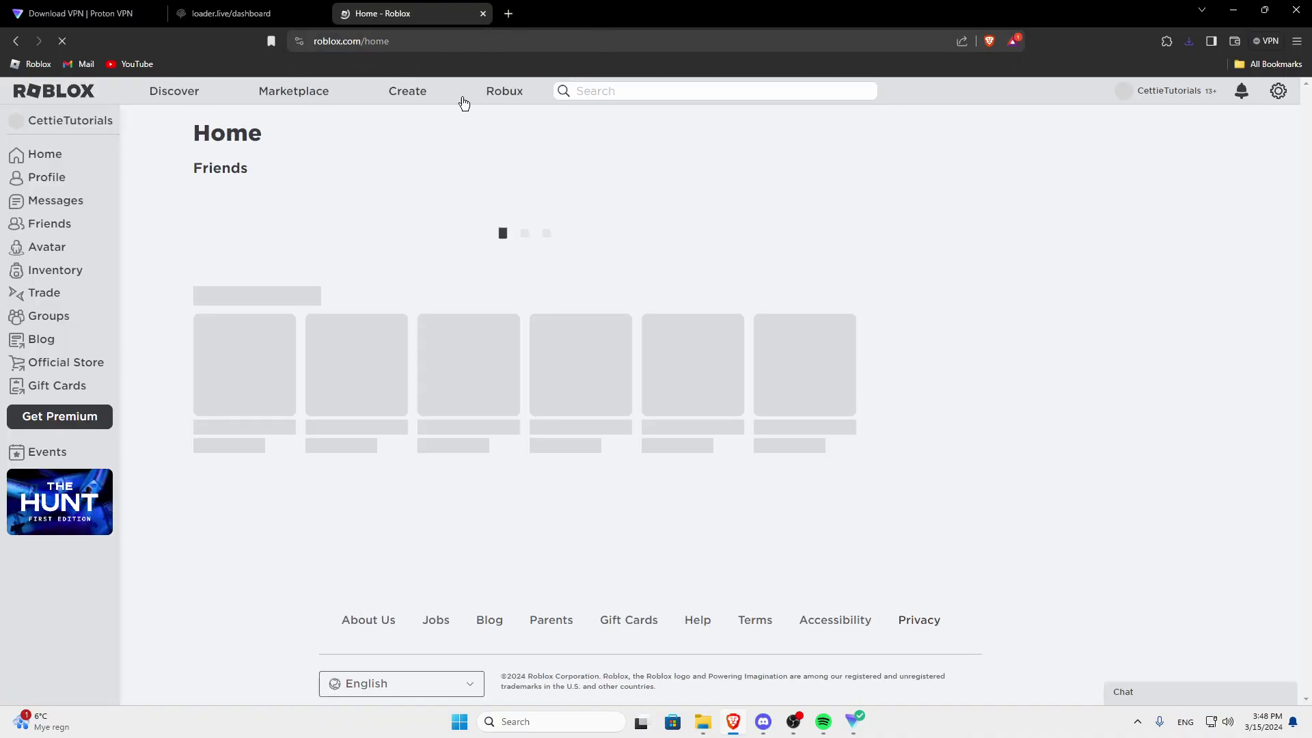
# Open the [2d] Pet Simulator 99! game page and press Play
pyautogui.click(249, 254)
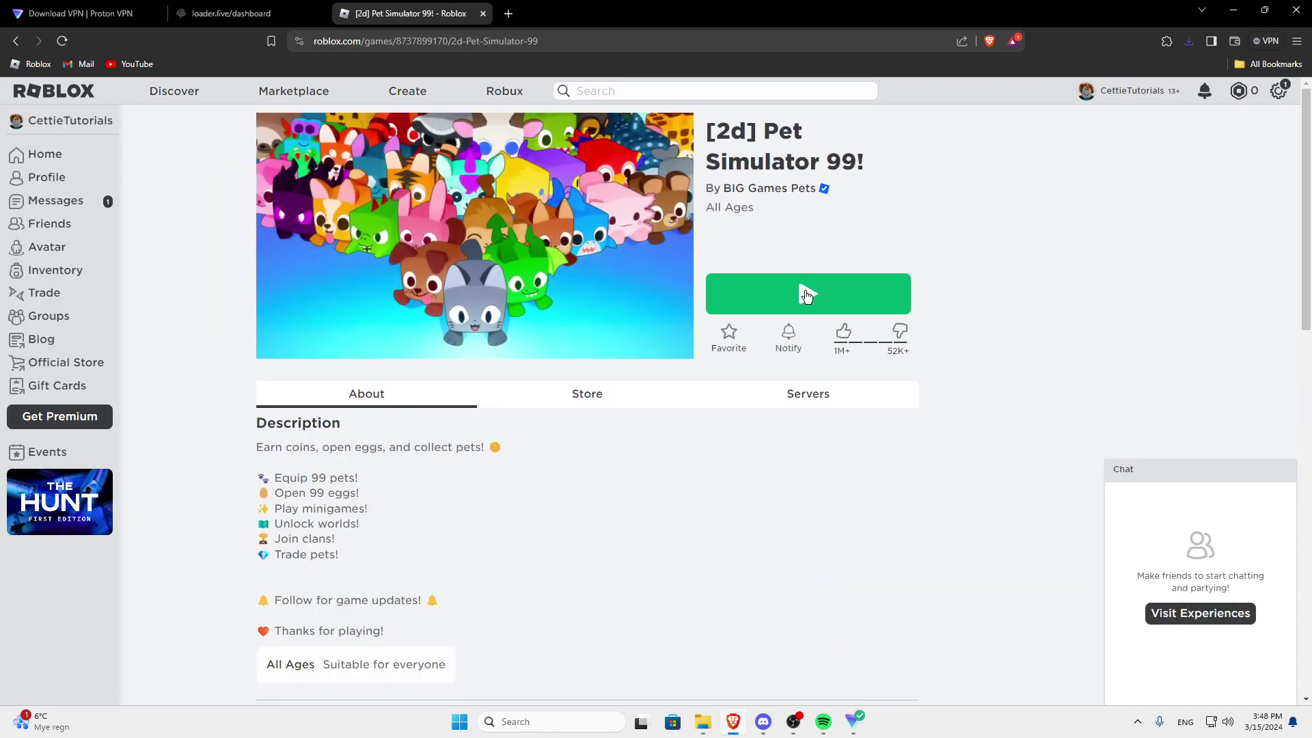
pyautogui.click(803, 294)
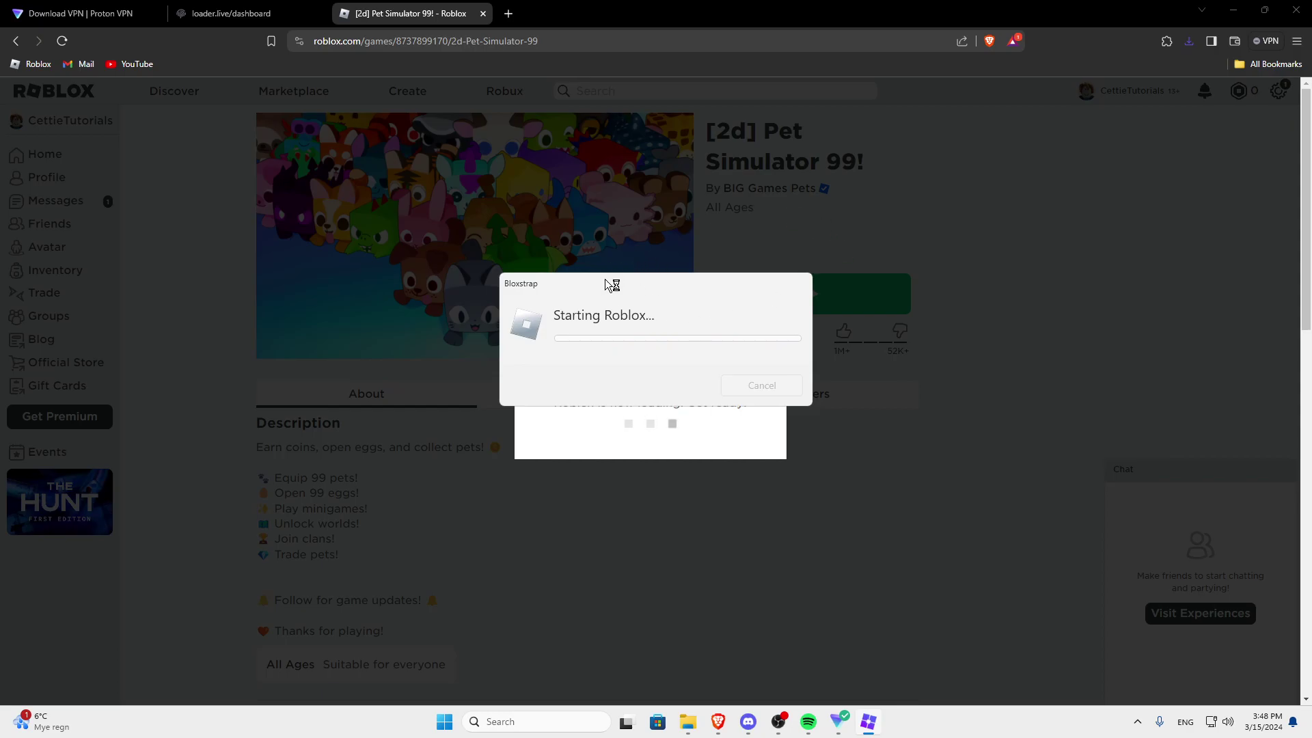
pyautogui.moveTo(608, 283); pyautogui.dragTo(204, 105)
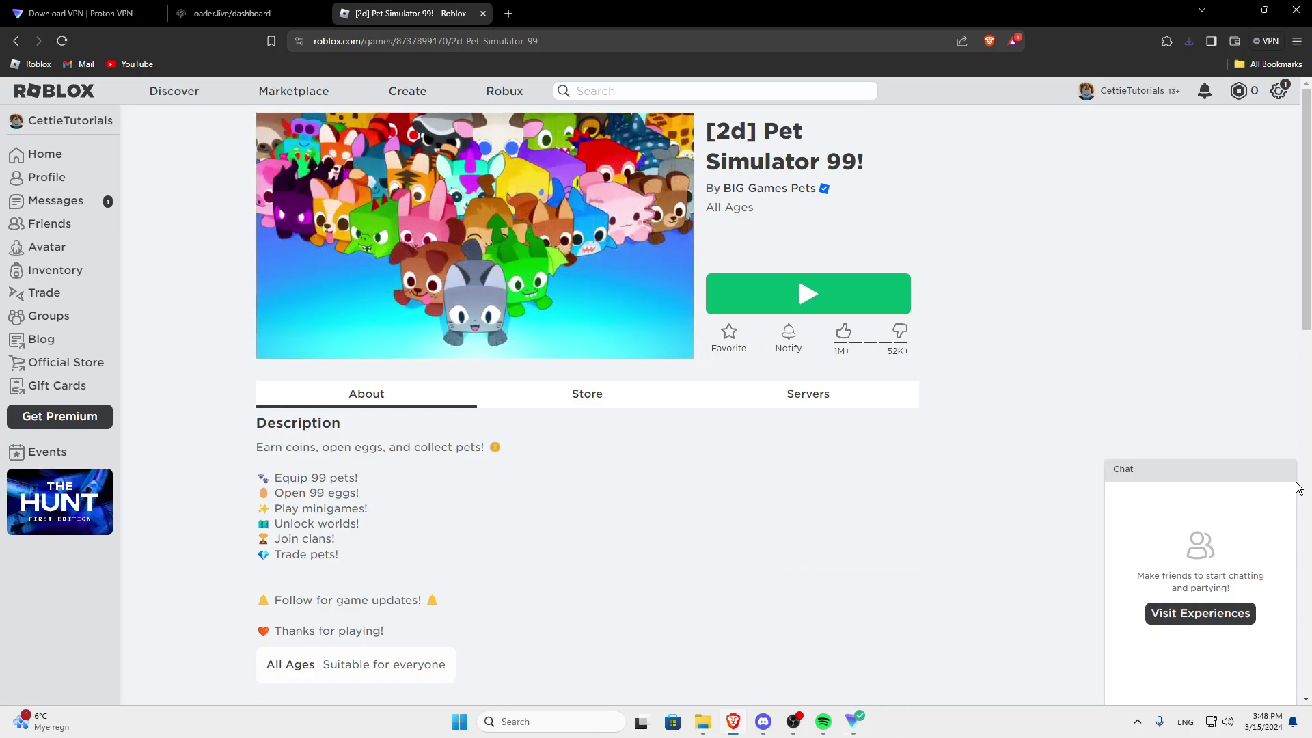
pyautogui.click(1121, 473)
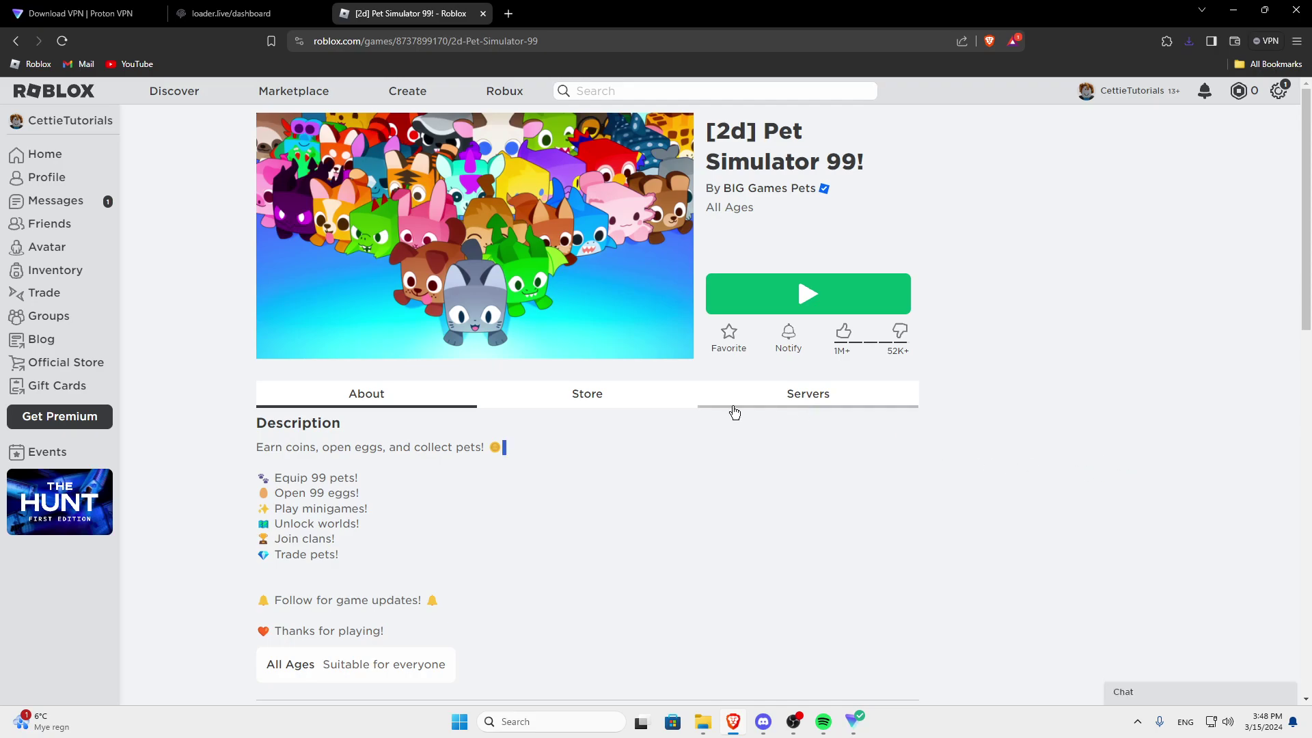
# Play again, dismissing the install Roblox prompt and the Authentication Failed error
pyautogui.click(790, 303)
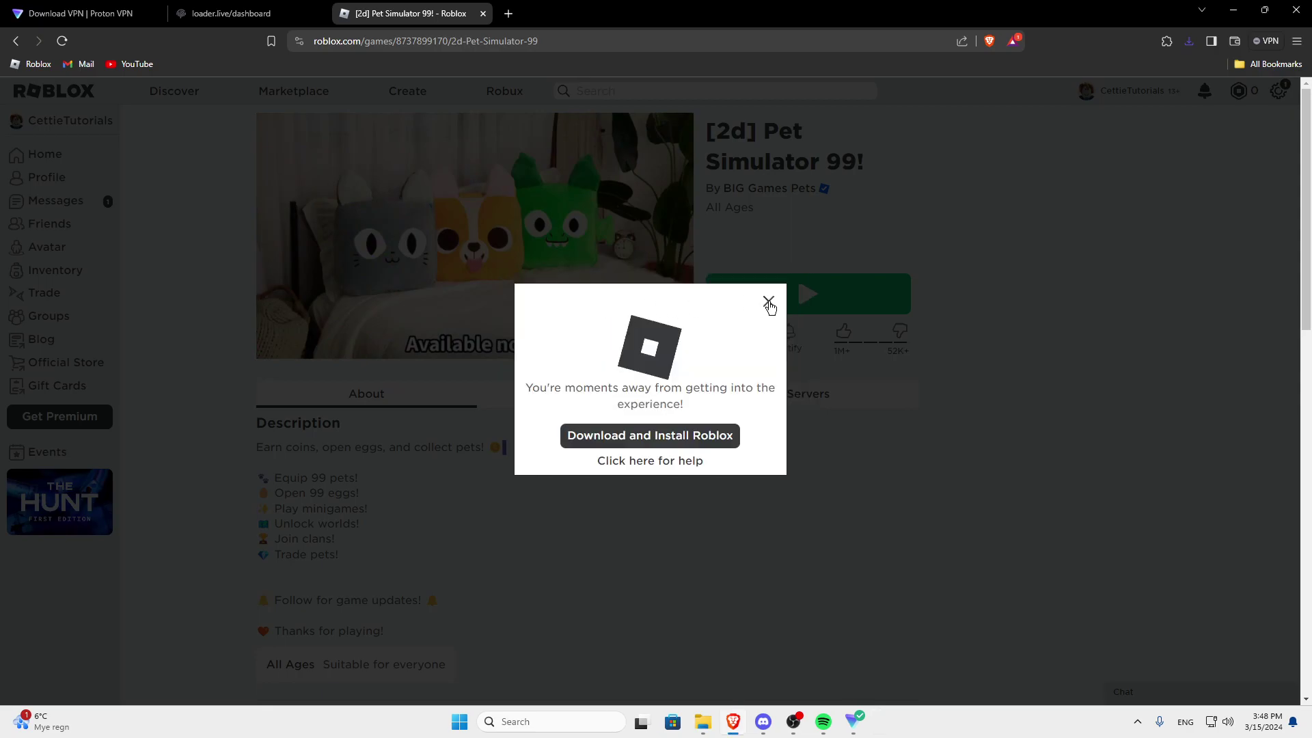
pyautogui.click(765, 300)
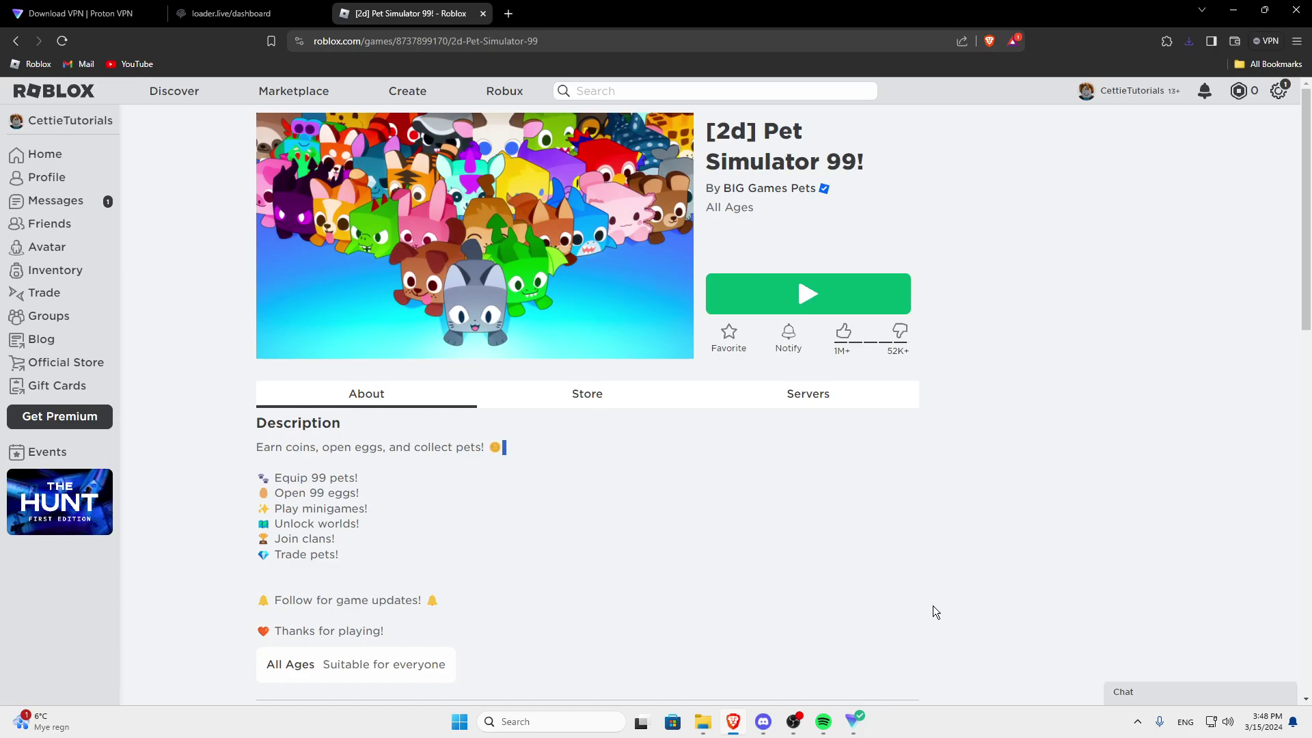
pyautogui.click(870, 722)
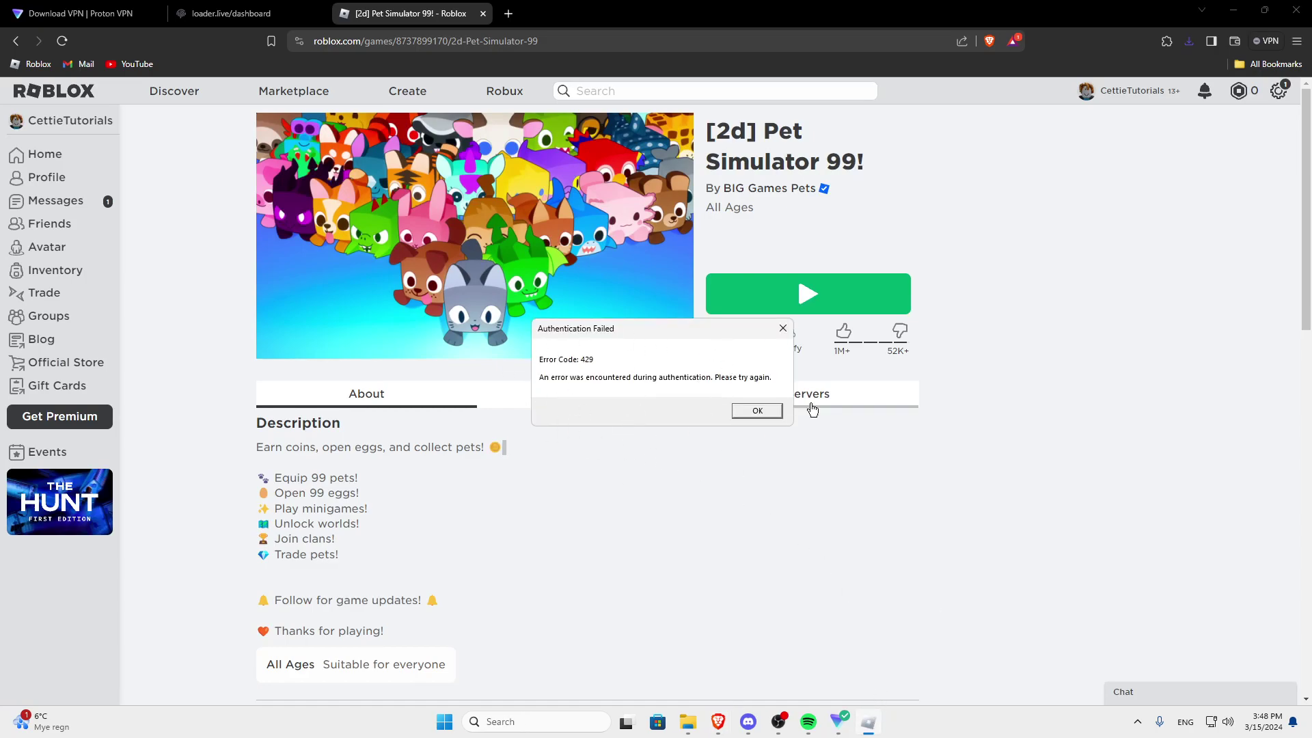
pyautogui.click(757, 410)
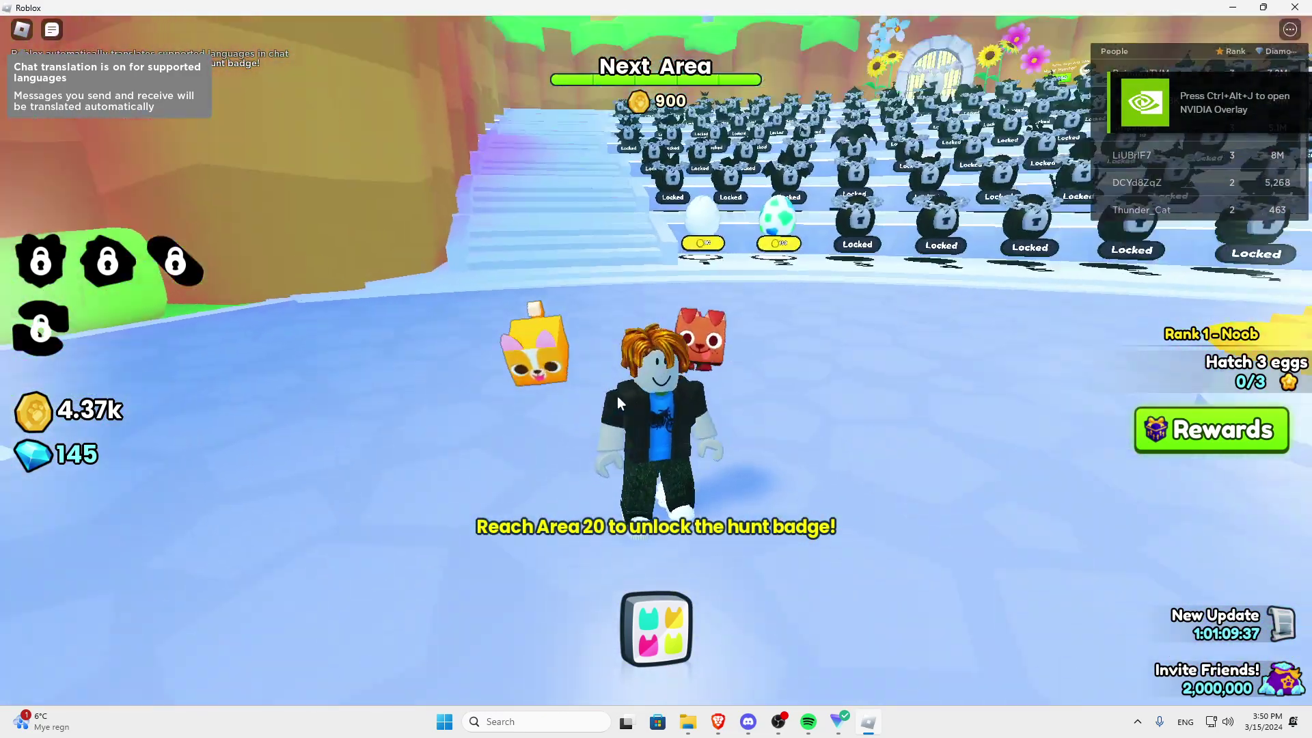
# Open Settings in the Roblox in-game menu, then close the menu
pyautogui.press('Escape')
pyautogui.click(577, 133)
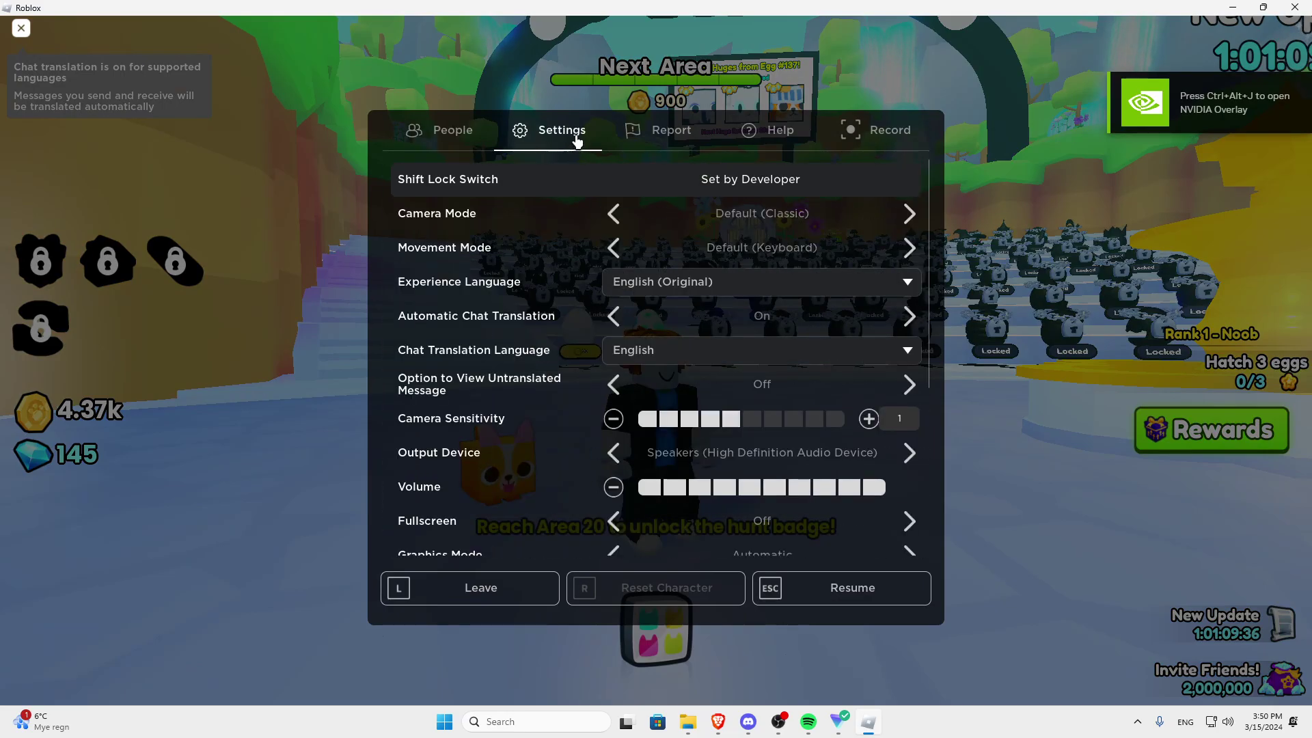
pyautogui.press('Escape')
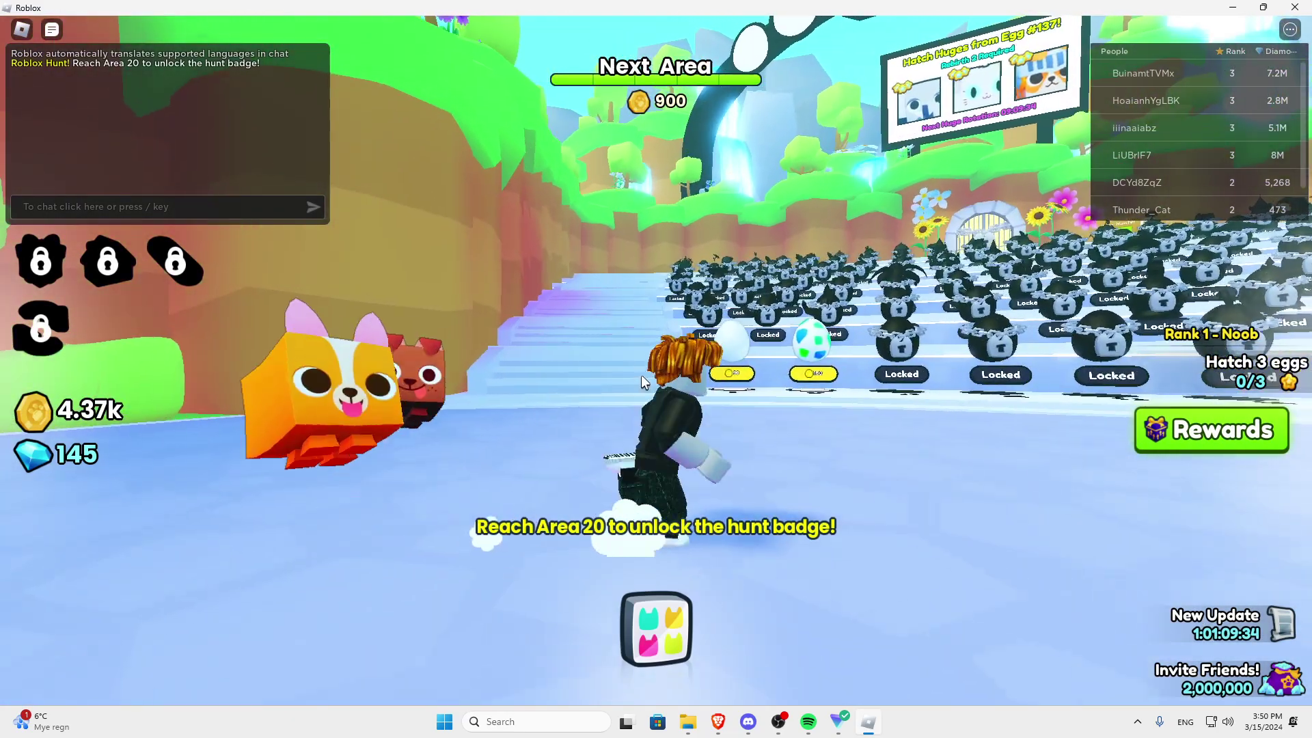
# Run 9zKpHLwSY0.exe from Krampussy and position the loader console while it authenticates
pyautogui.click(687, 723)
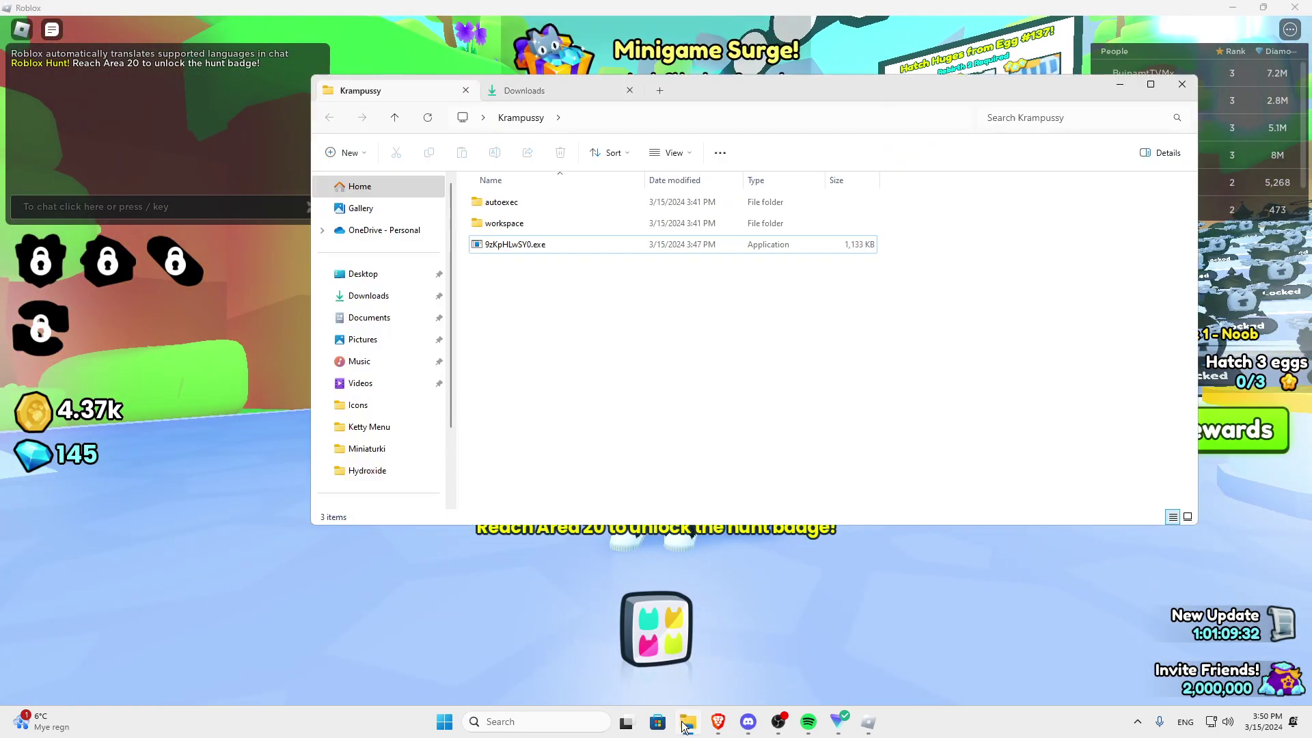
pyautogui.doubleClick(522, 246)
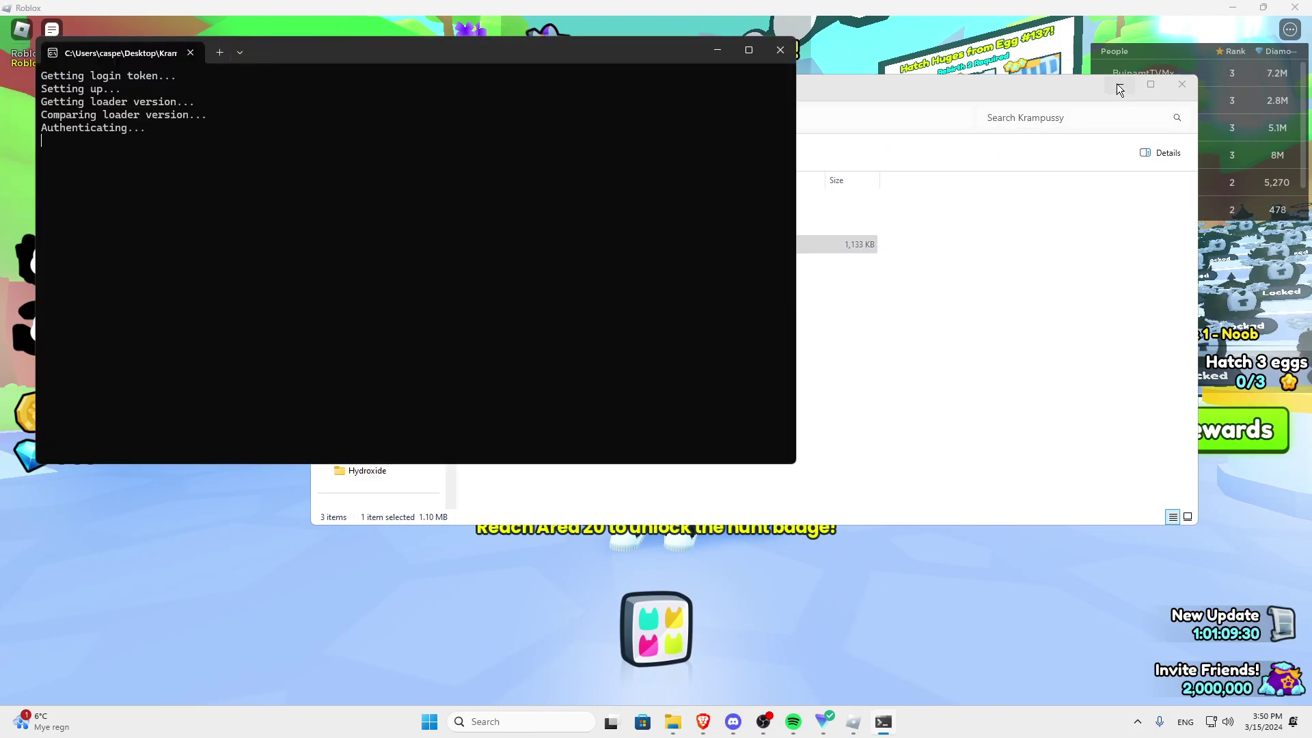
pyautogui.click(1118, 87)
pyautogui.moveTo(403, 54); pyautogui.dragTo(391, 46)
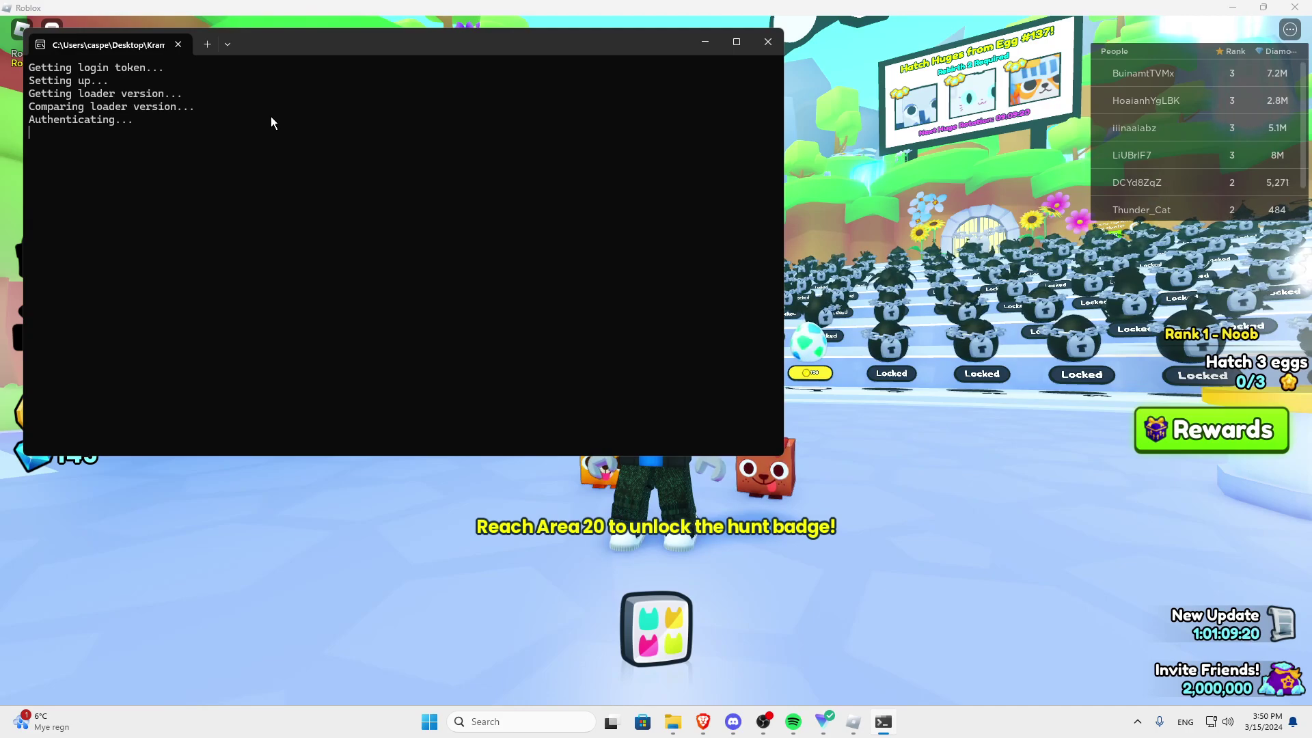
pyautogui.moveTo(294, 45); pyautogui.dragTo(344, 54)
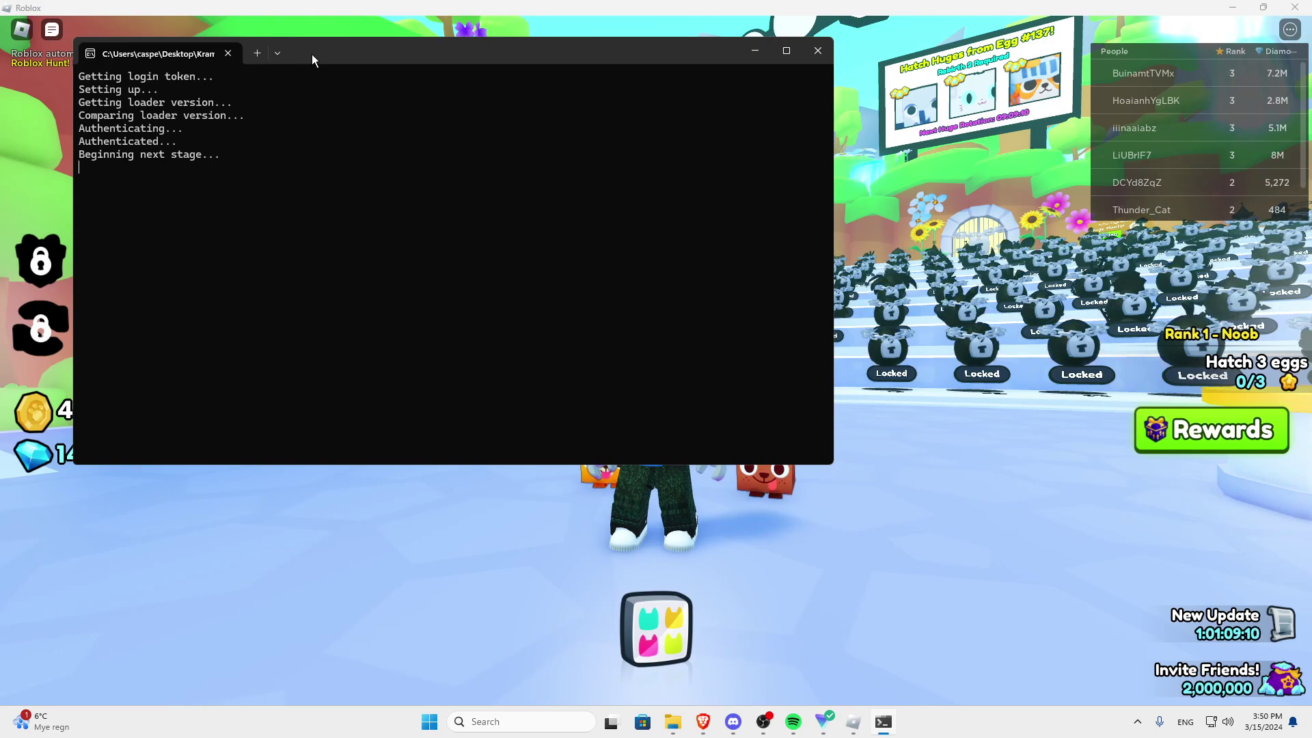
pyautogui.moveTo(312, 60); pyautogui.dragTo(358, 60)
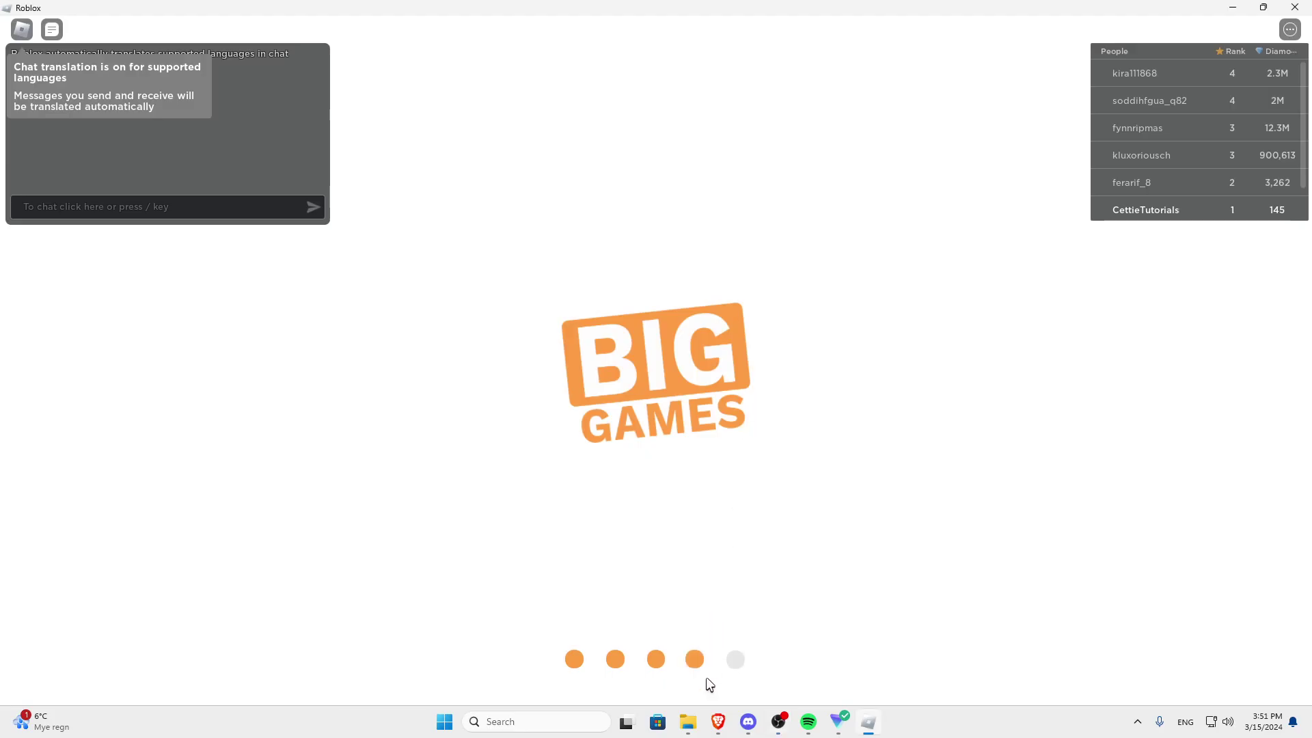
# Run the Krampus loader from the Krampussy folder again and hide the folder window
pyautogui.click(687, 722)
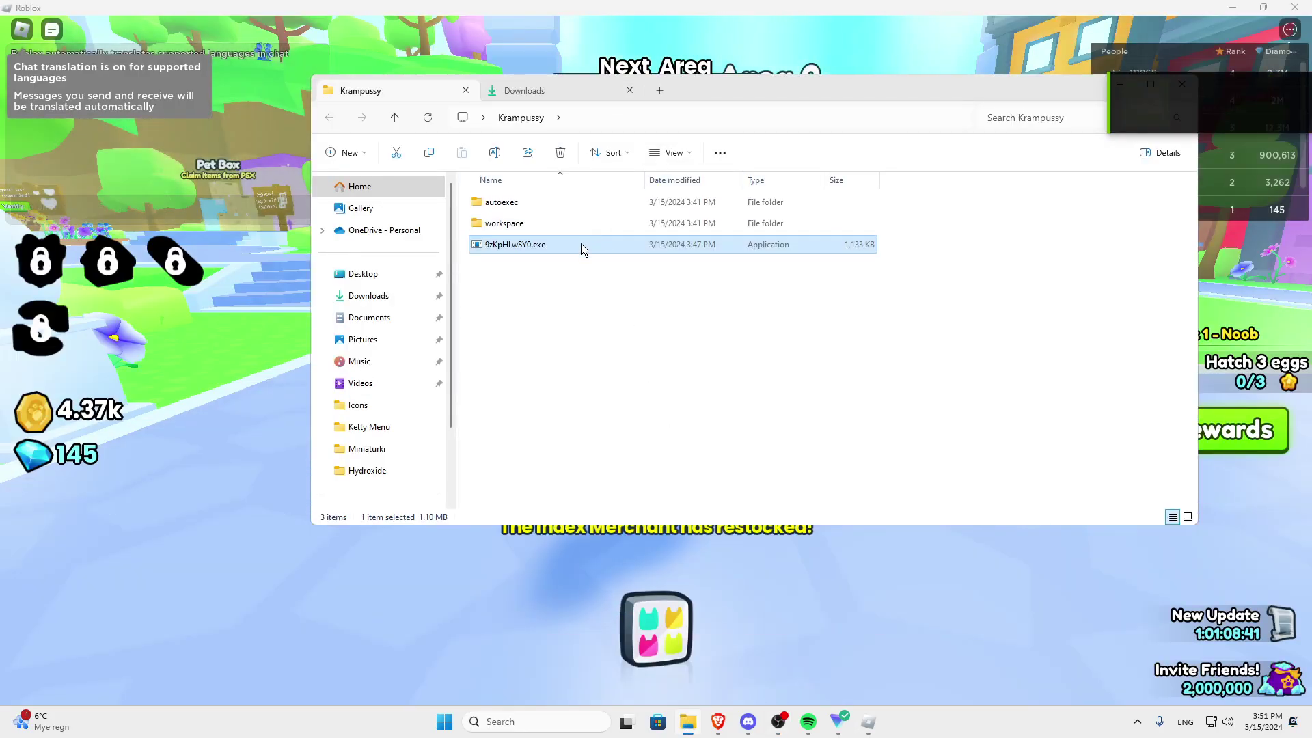
pyautogui.doubleClick(581, 245)
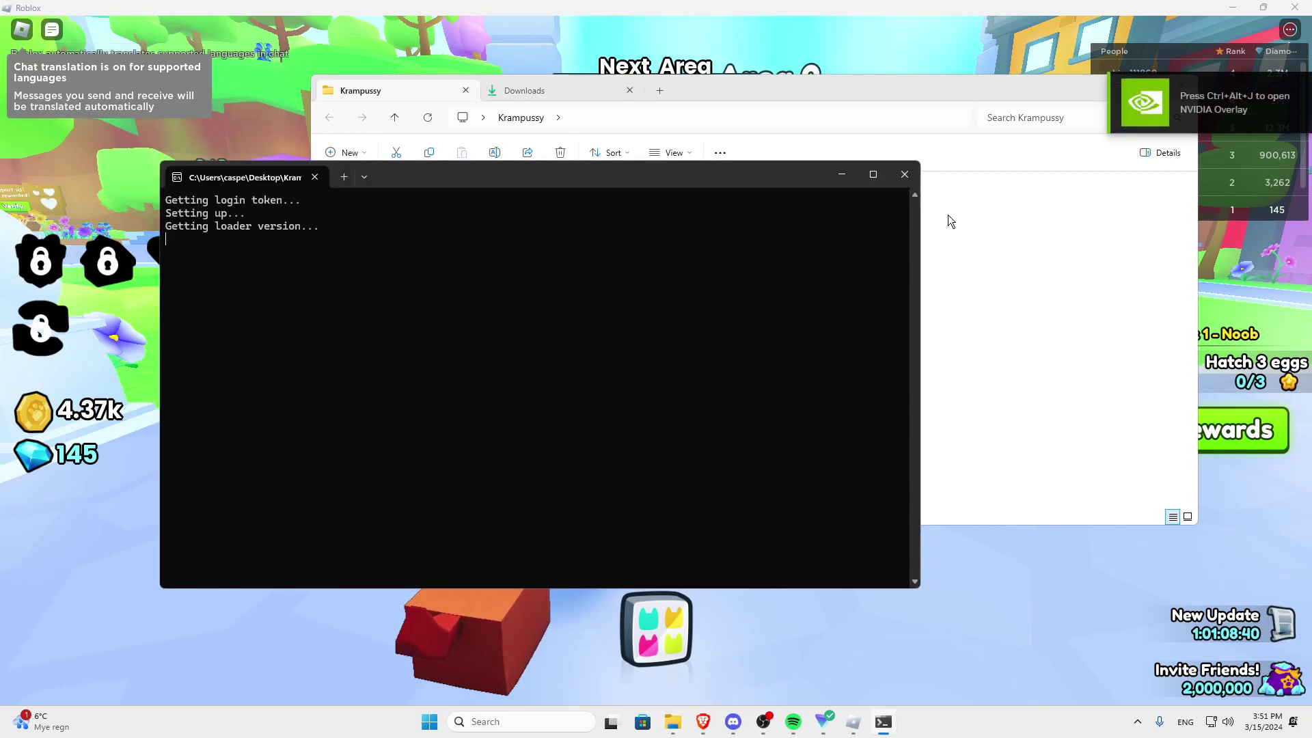
pyautogui.click(1007, 88)
pyautogui.moveTo(1007, 87); pyautogui.dragTo(957, 99)
pyautogui.click(937, 91)
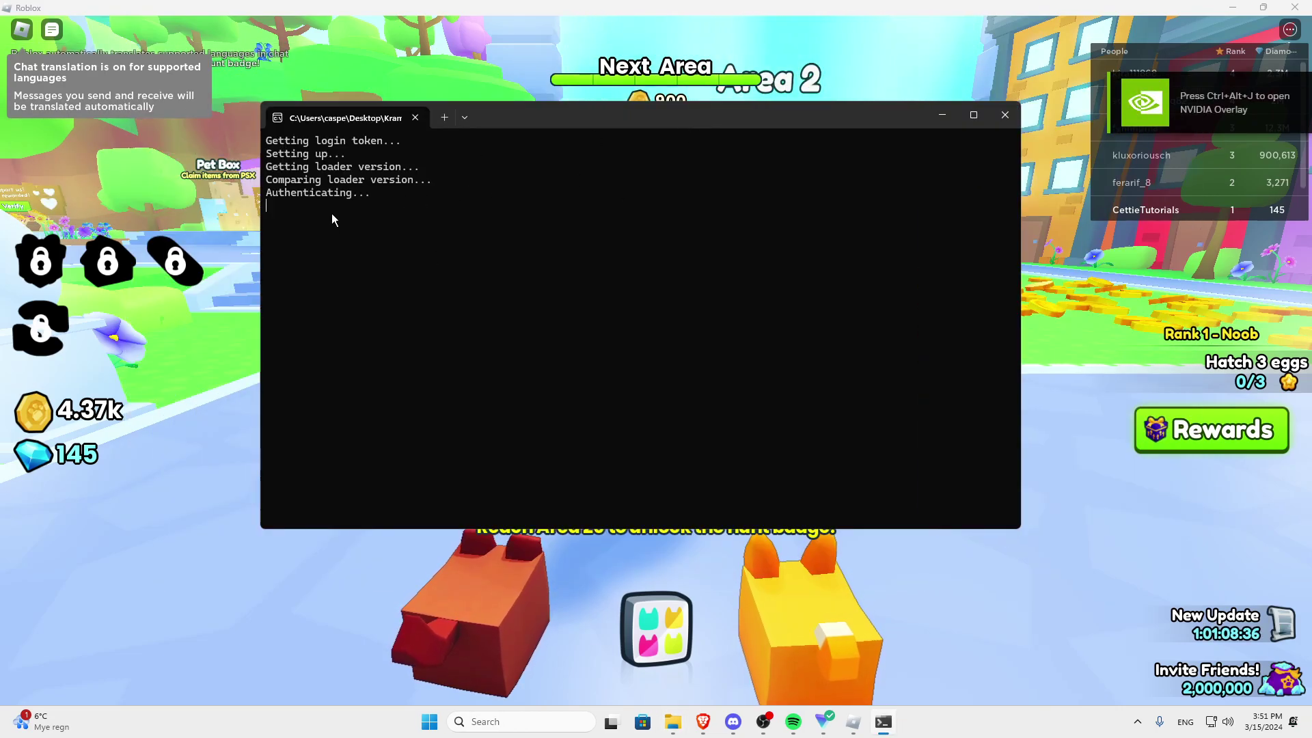
# Toggle the game's Settings menu, then open the loader.live/dashboard/ro-exec link from the console
pyautogui.click(436, 66)
pyautogui.press('Escape')
pyautogui.click(550, 130)
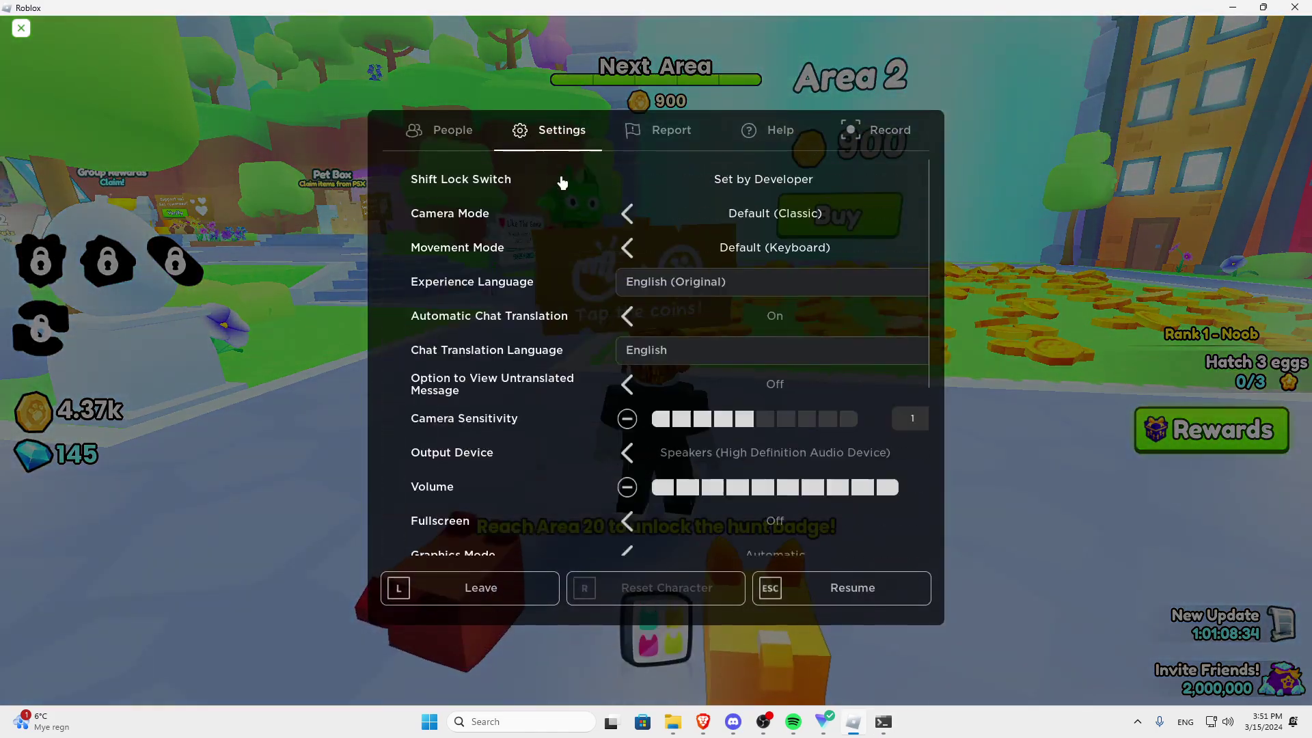
pyautogui.press('Escape')
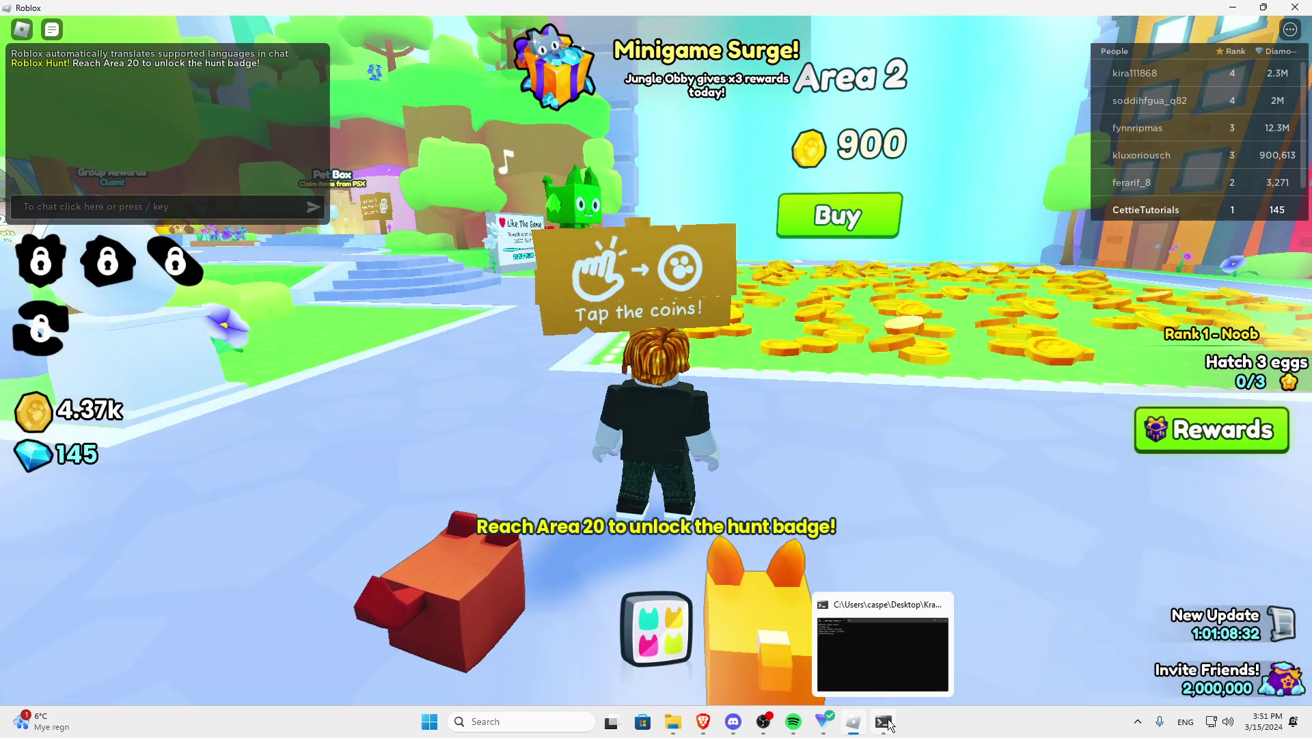
pyautogui.click(883, 722)
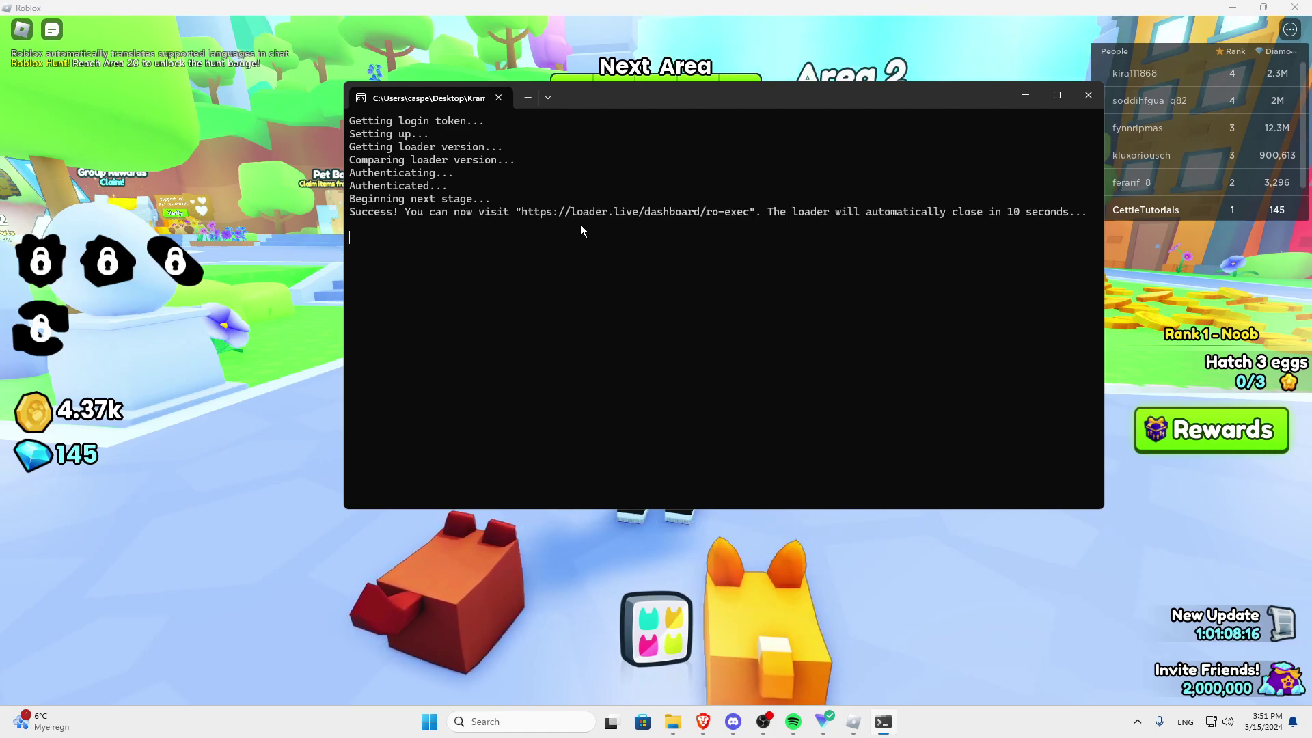
pyautogui.keyDown('ctrl'); pyautogui.click(683, 215); pyautogui.keyUp('ctrl')
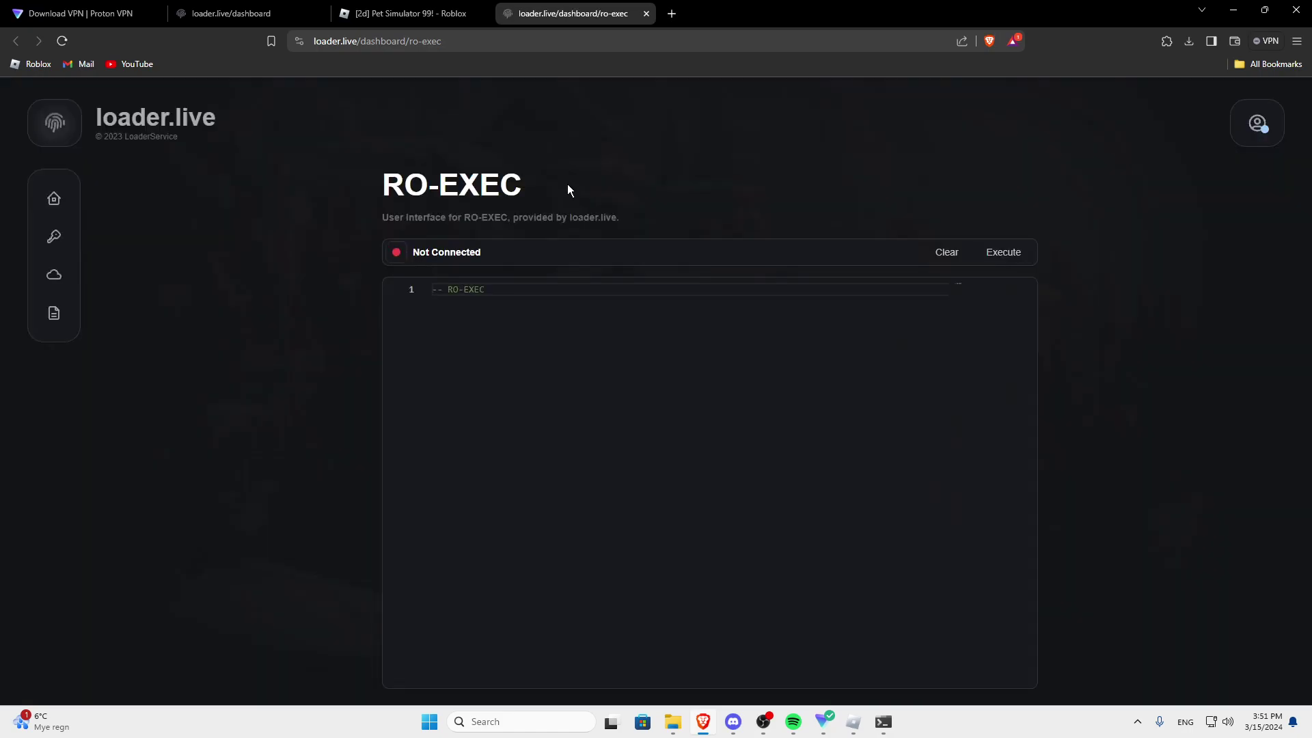
# Click into the RO-EXEC editor so print("HELLO") can be entered once Connected
pyautogui.click(509, 335)
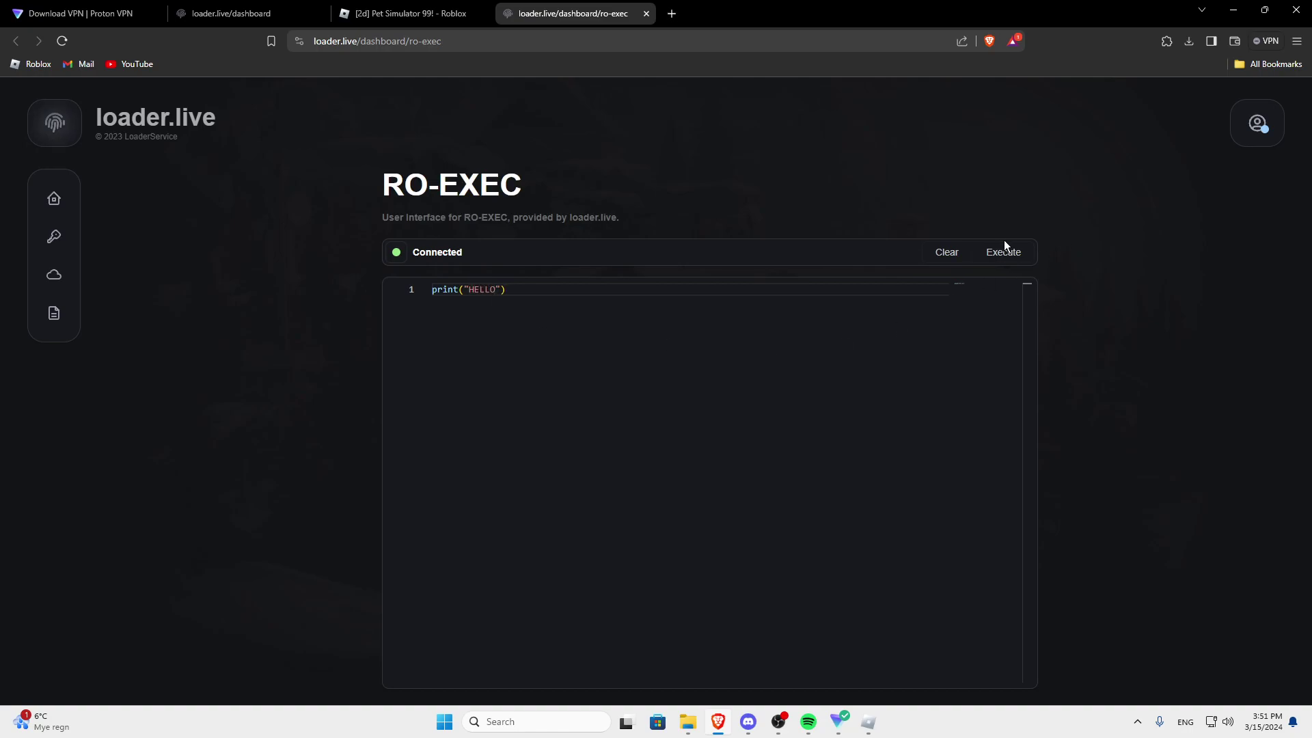
# Back in Roblox, move Krampus.gg aside and run print("HELLO"), then check the F9 console
pyautogui.click(868, 721)
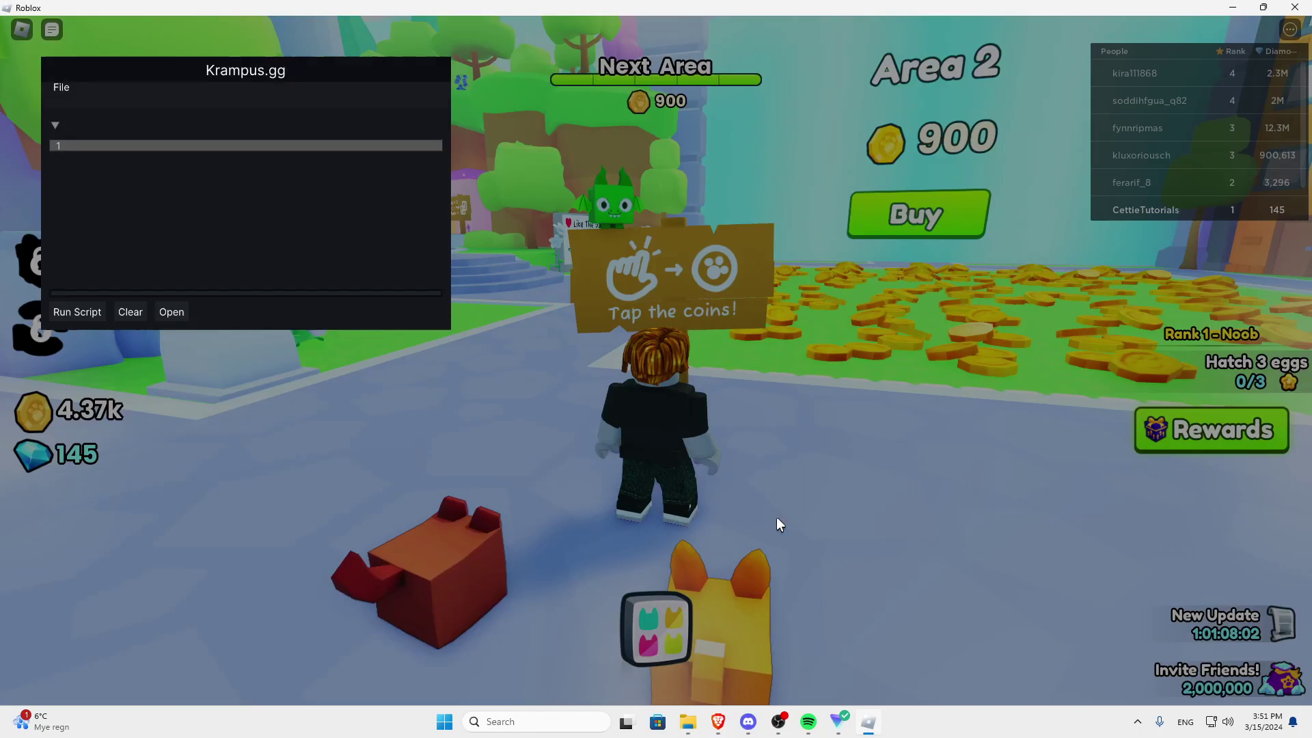
pyautogui.moveTo(281, 75); pyautogui.dragTo(972, 95)
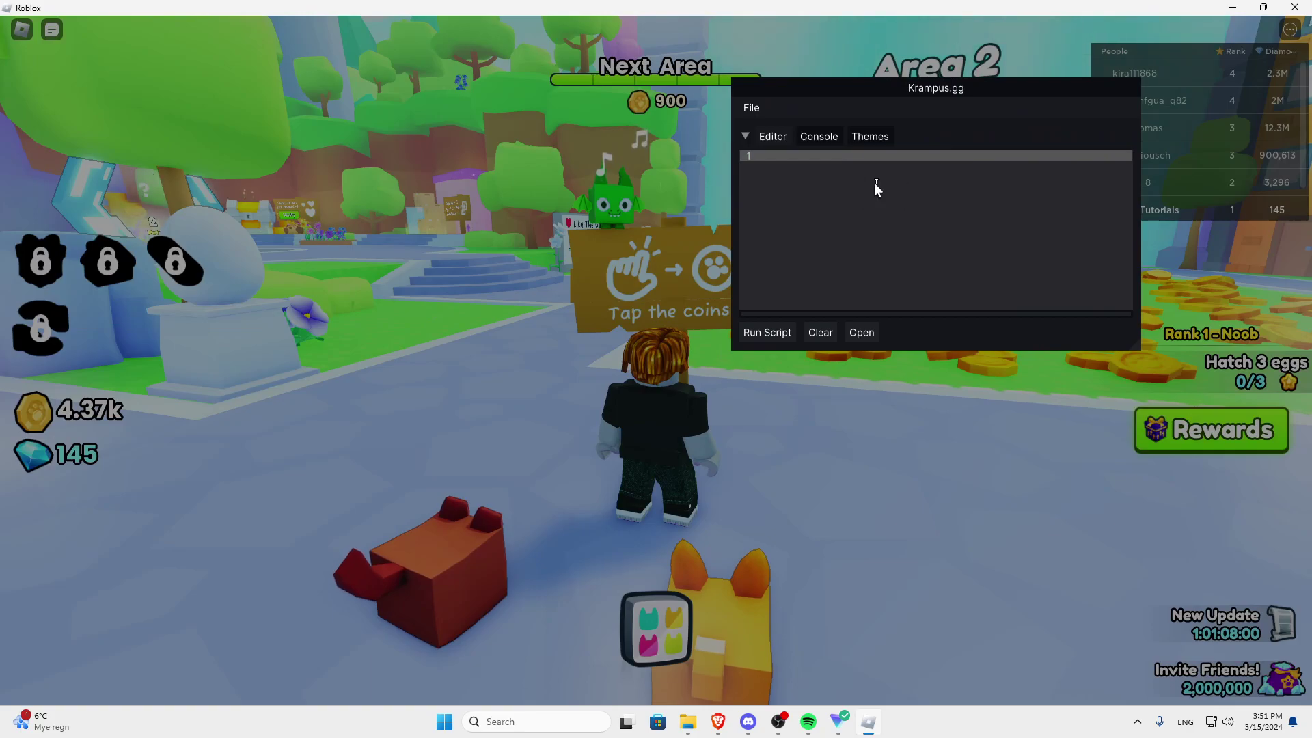
pyautogui.write('print(')
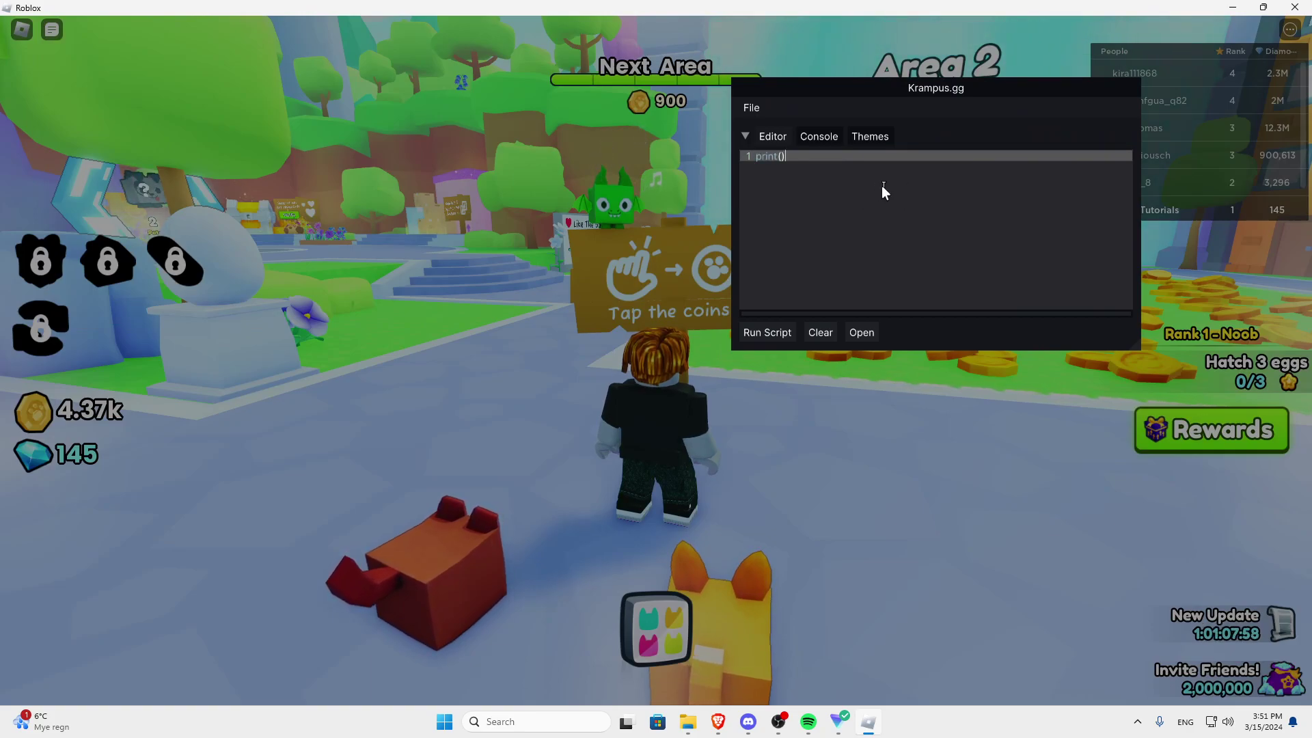
pyautogui.write('"H"')
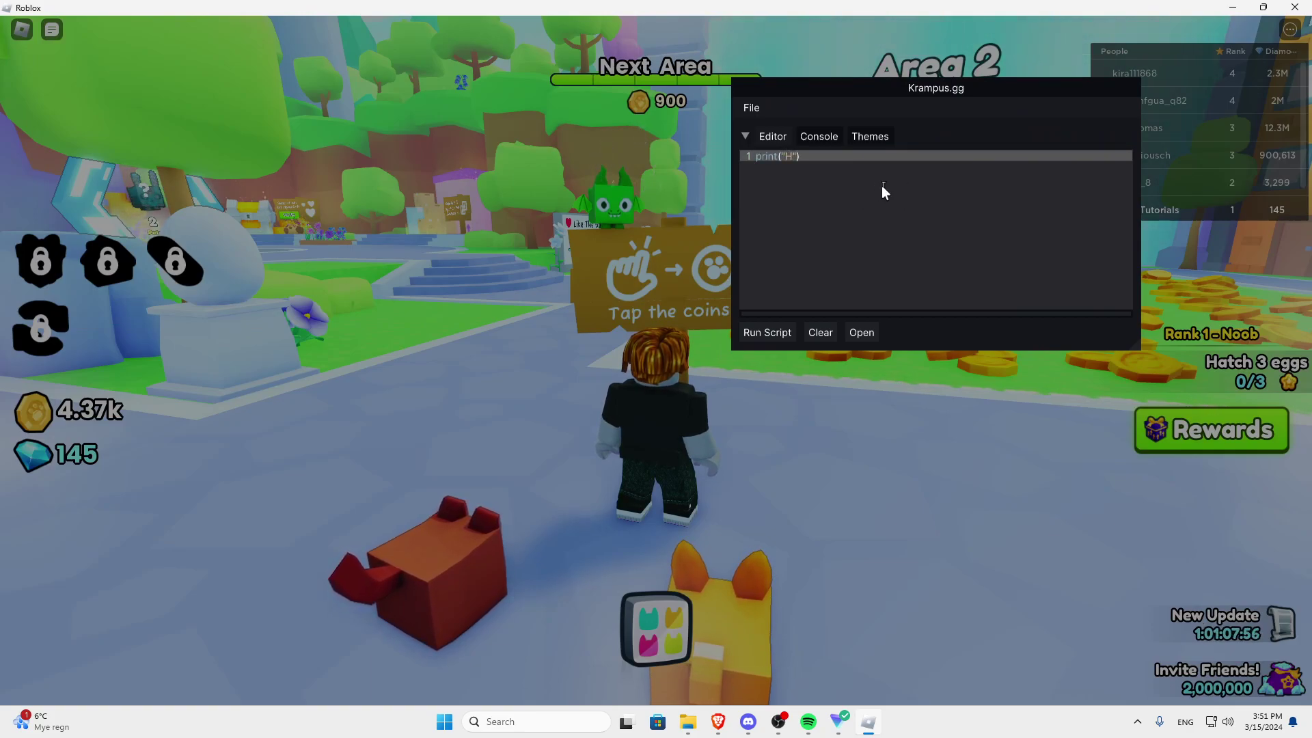
pyautogui.write('ELLO')
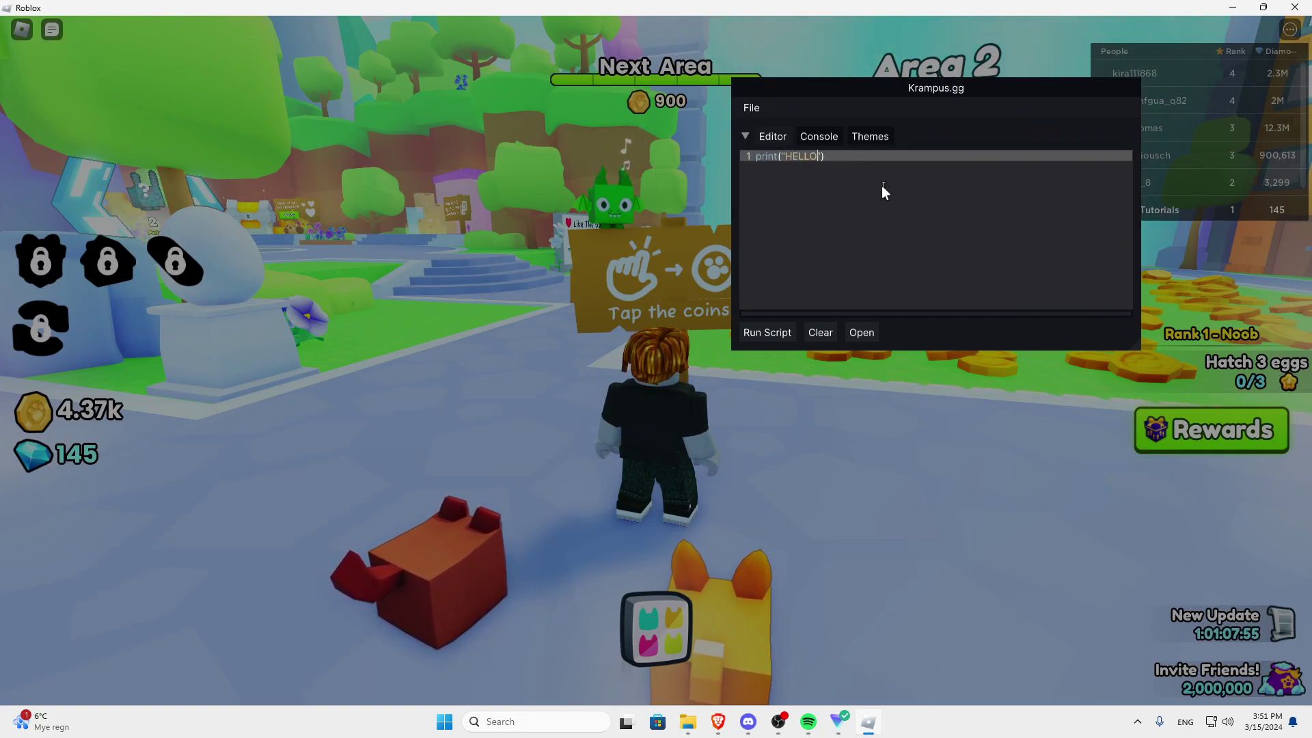
pyautogui.click(751, 333)
pyautogui.press('F9')
pyautogui.press('F9')
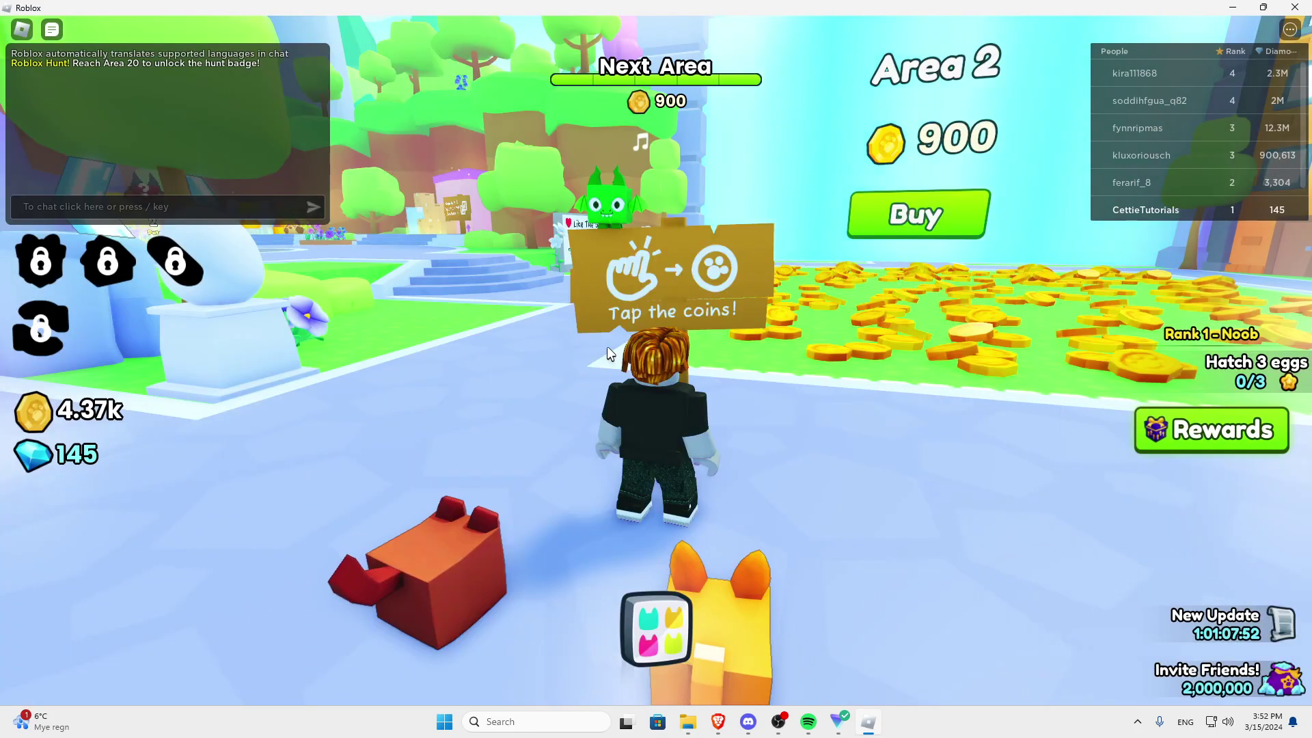
# Run the avatar past The Hunt billboard and around the plaza to the Area 2 gate, zooming in
pyautogui.press('s')
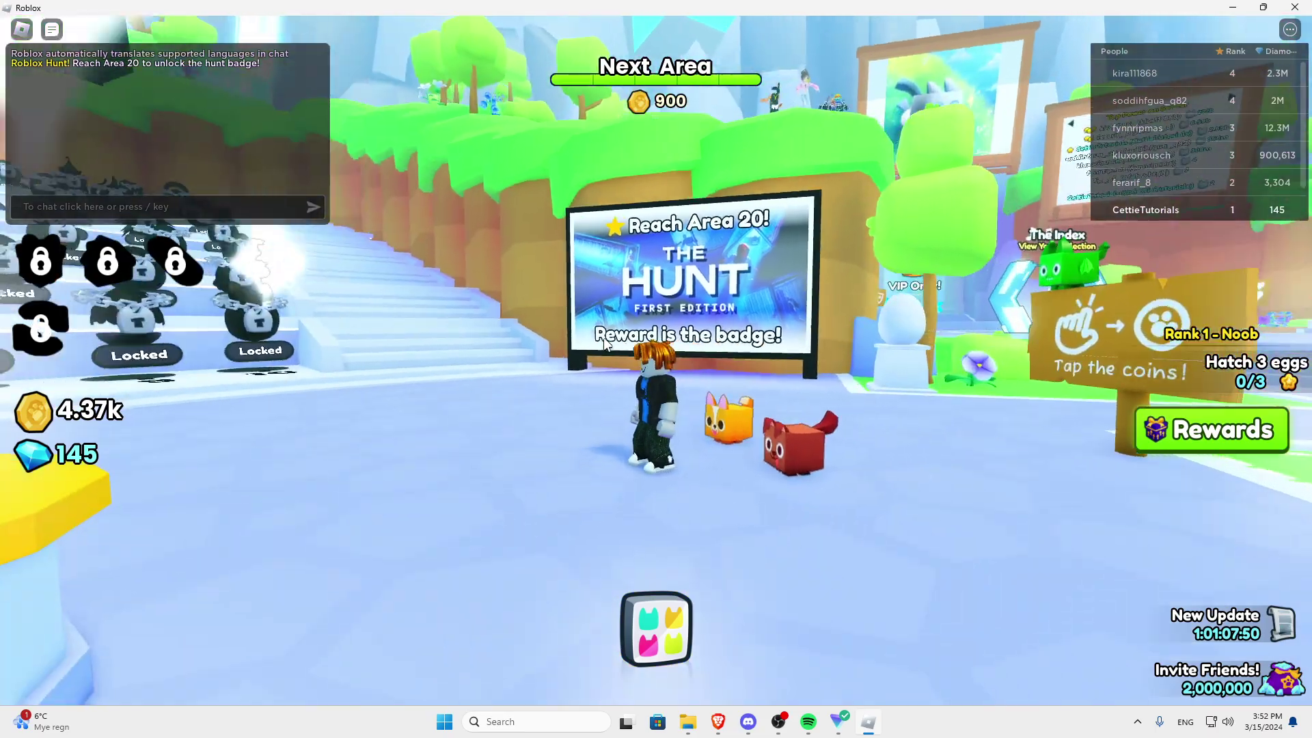
pyautogui.press('w')
pyautogui.press('a')
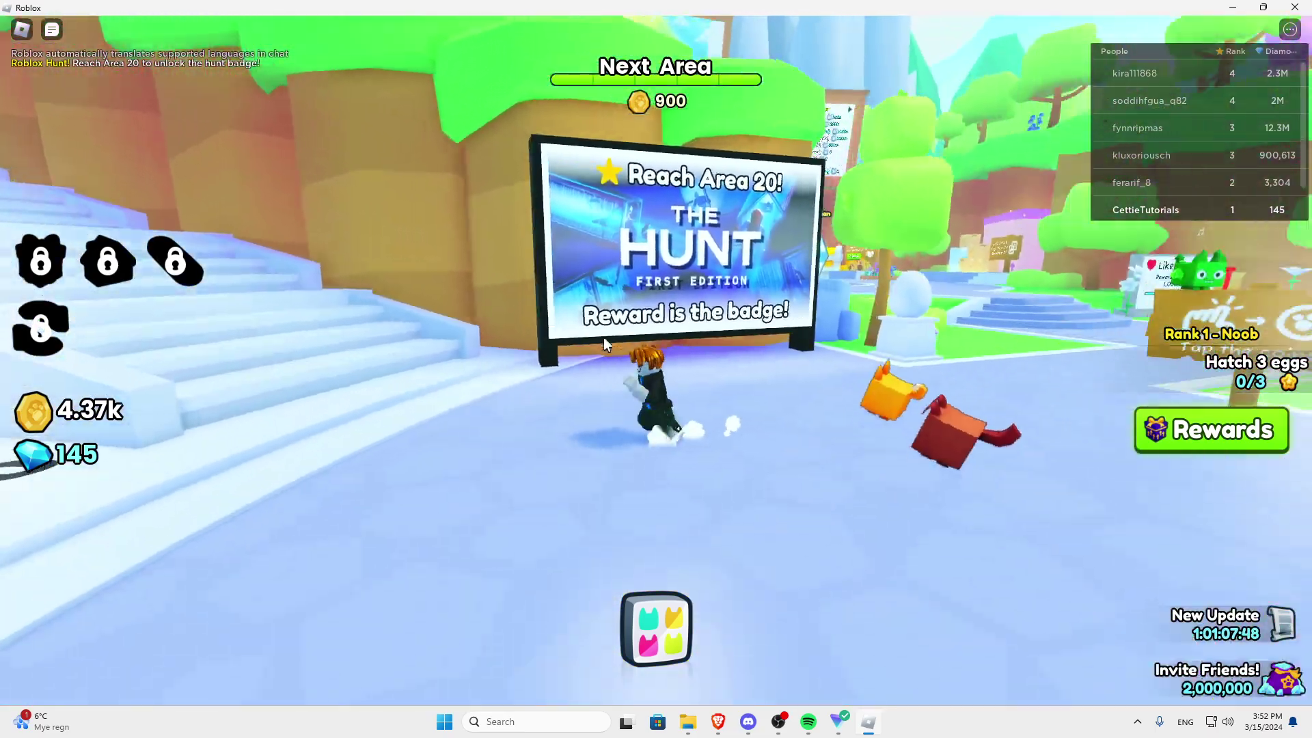
pyautogui.press('s')
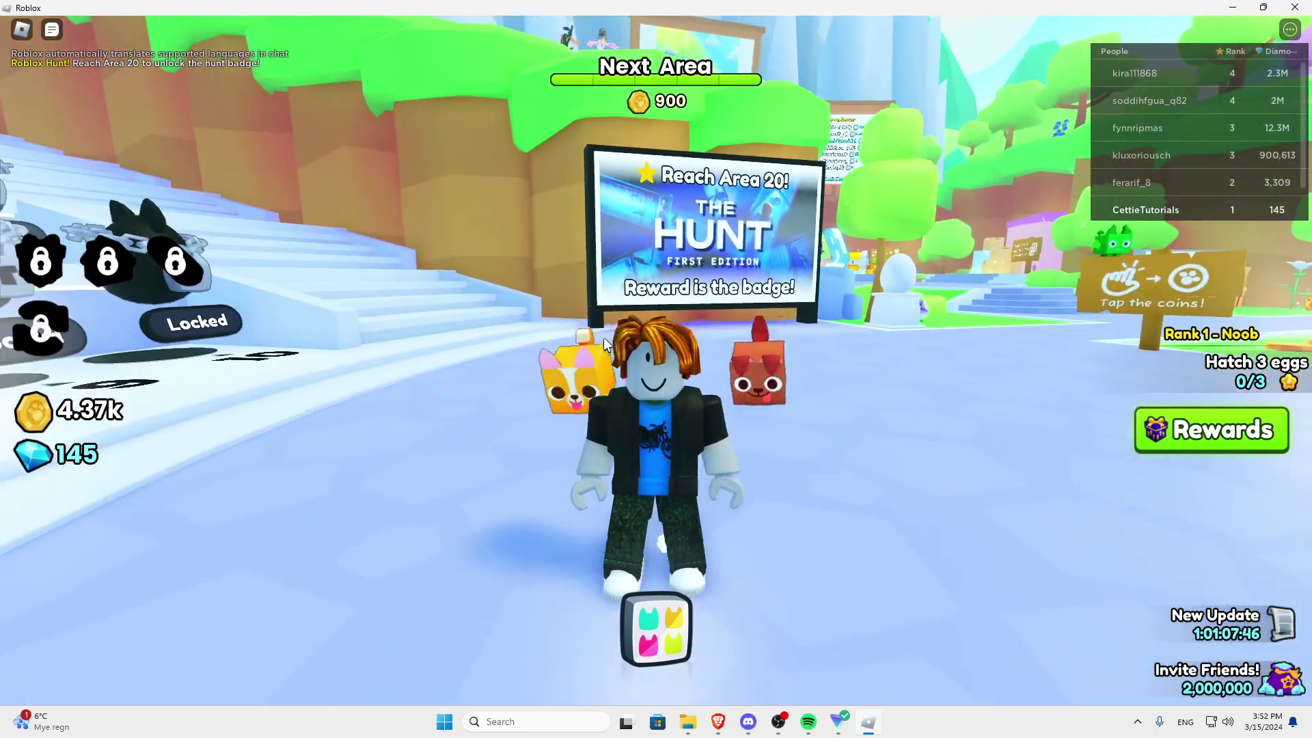
pyautogui.press('d')
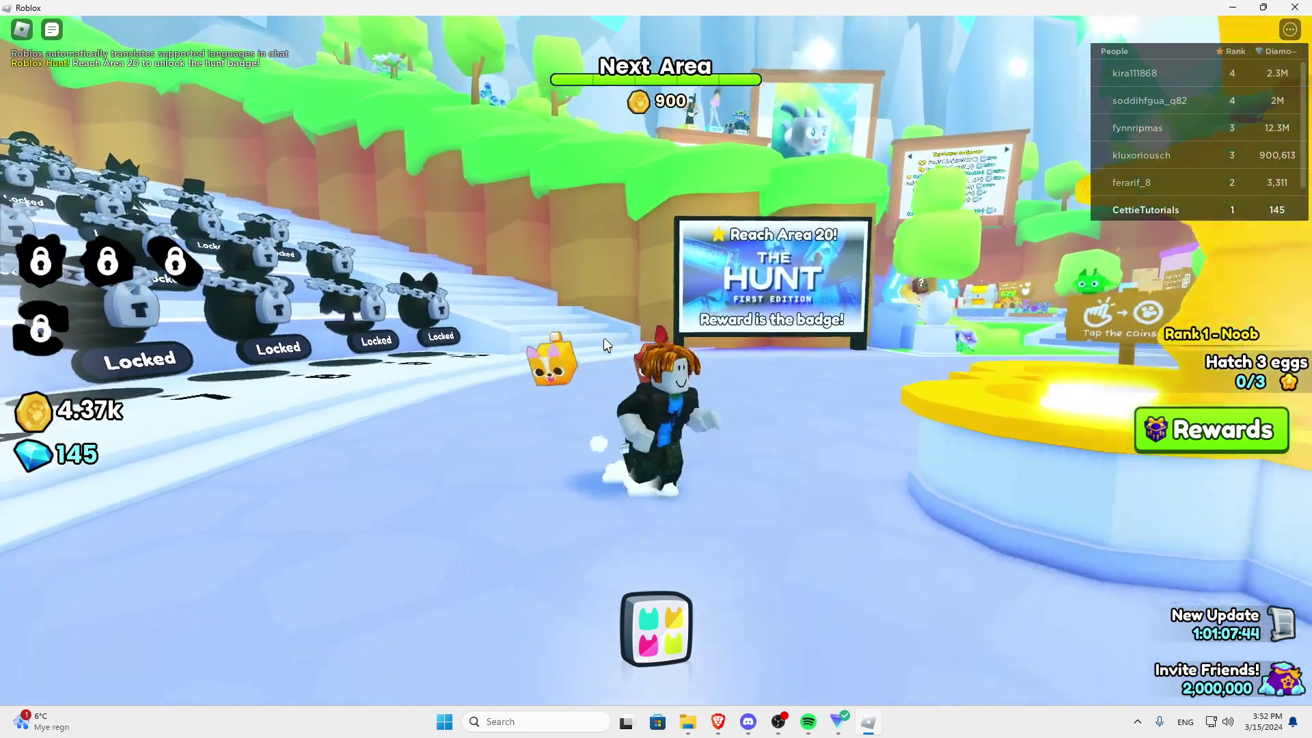
pyautogui.press('w')
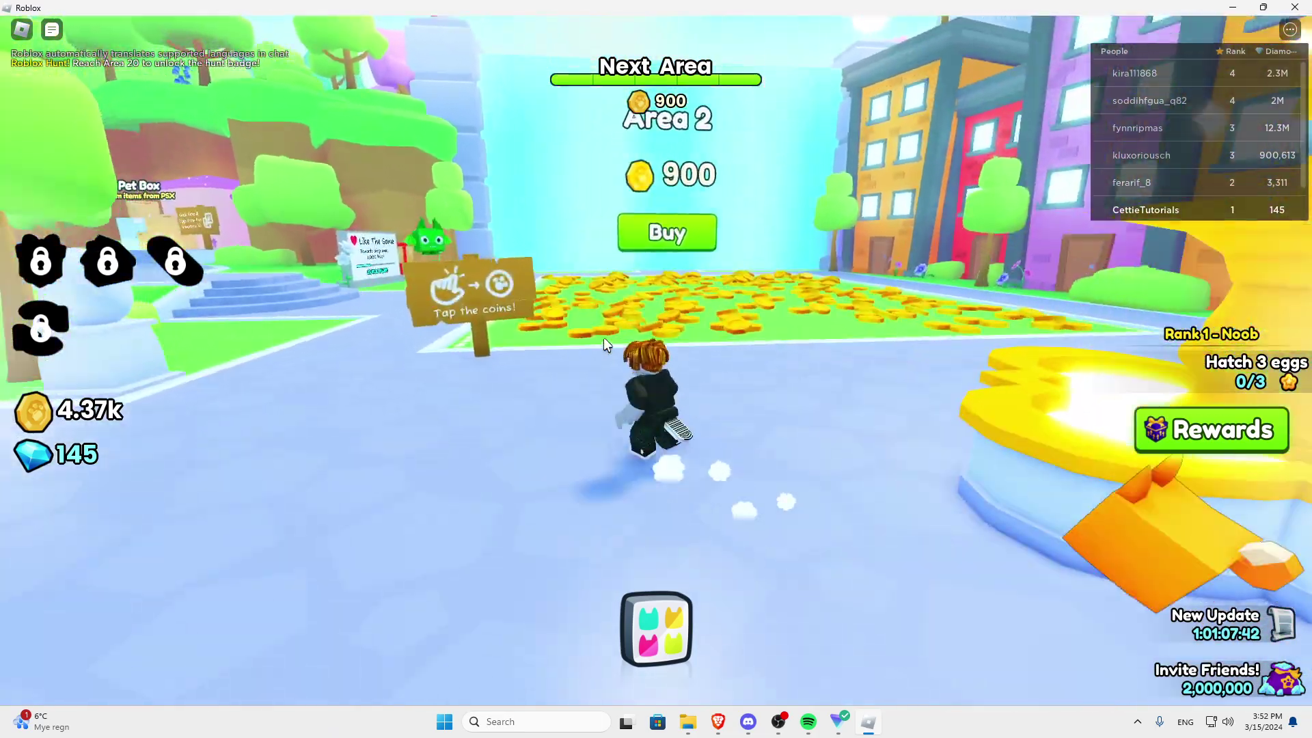
pyautogui.press('s')
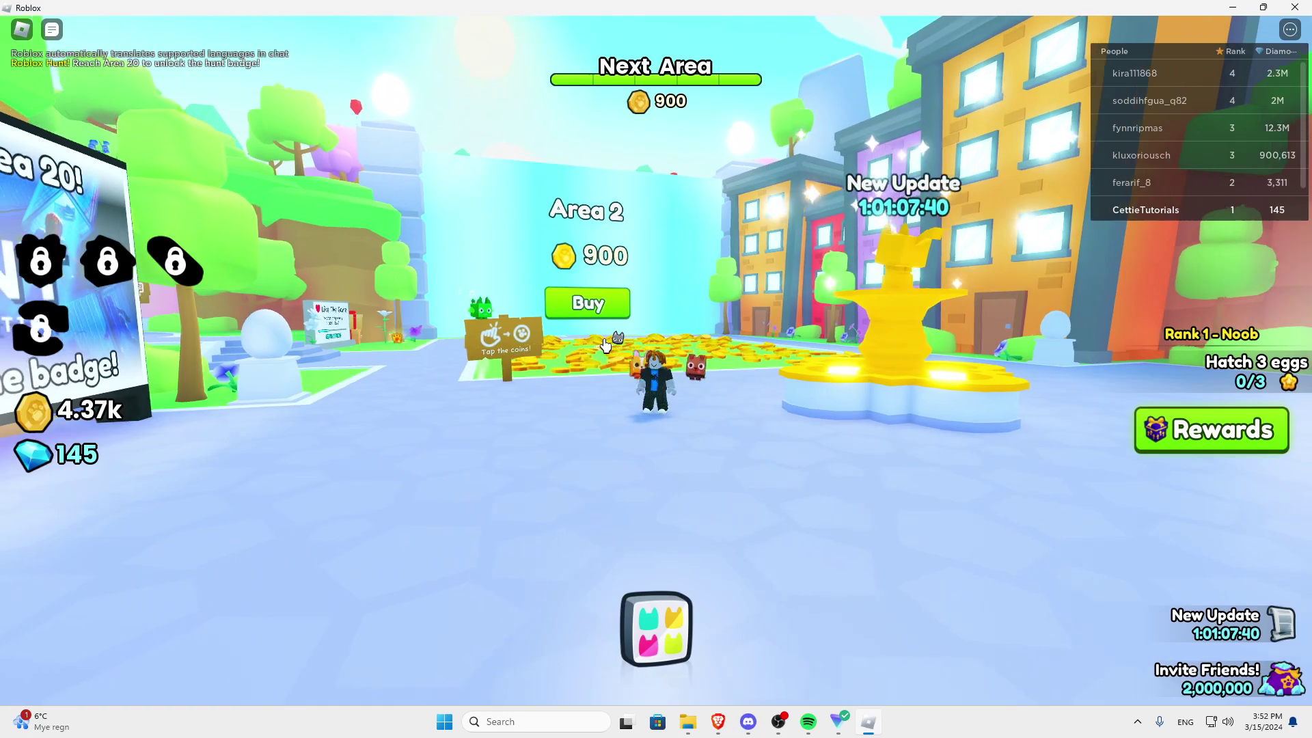
pyautogui.press('d')
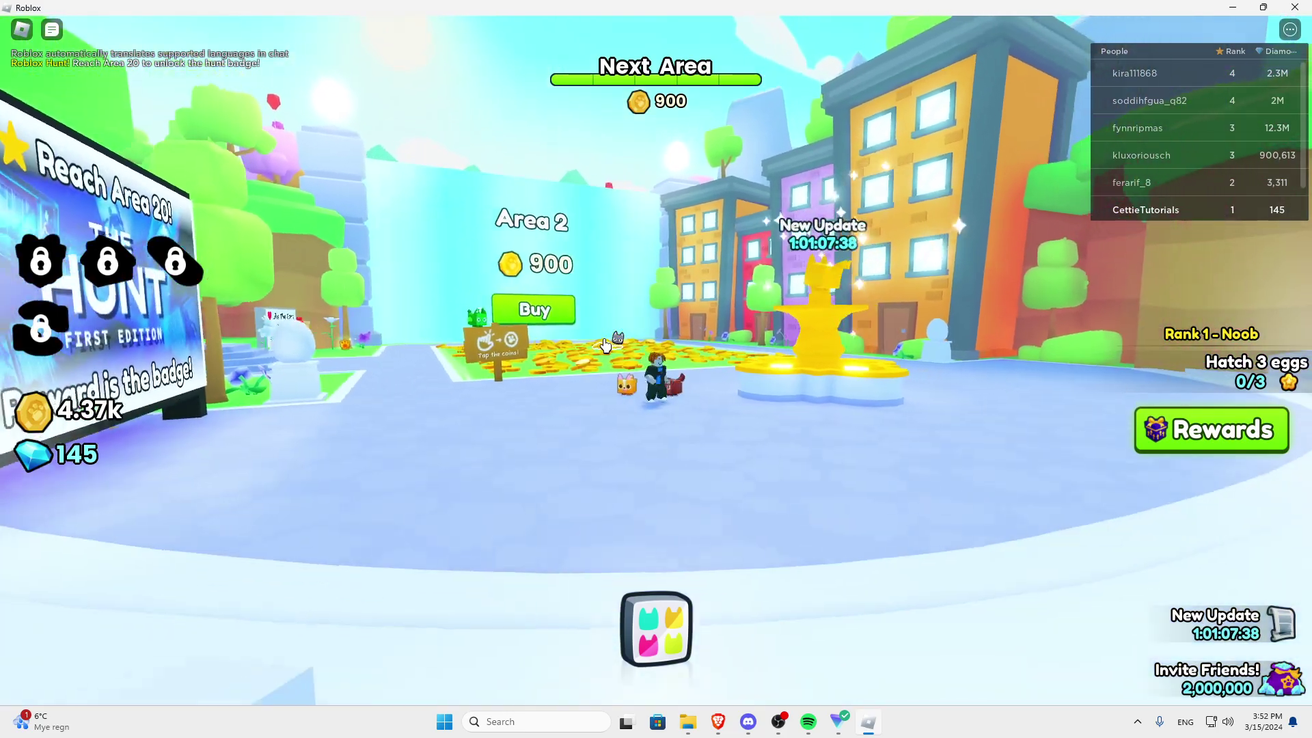
pyautogui.scroll(5, 605, 343)
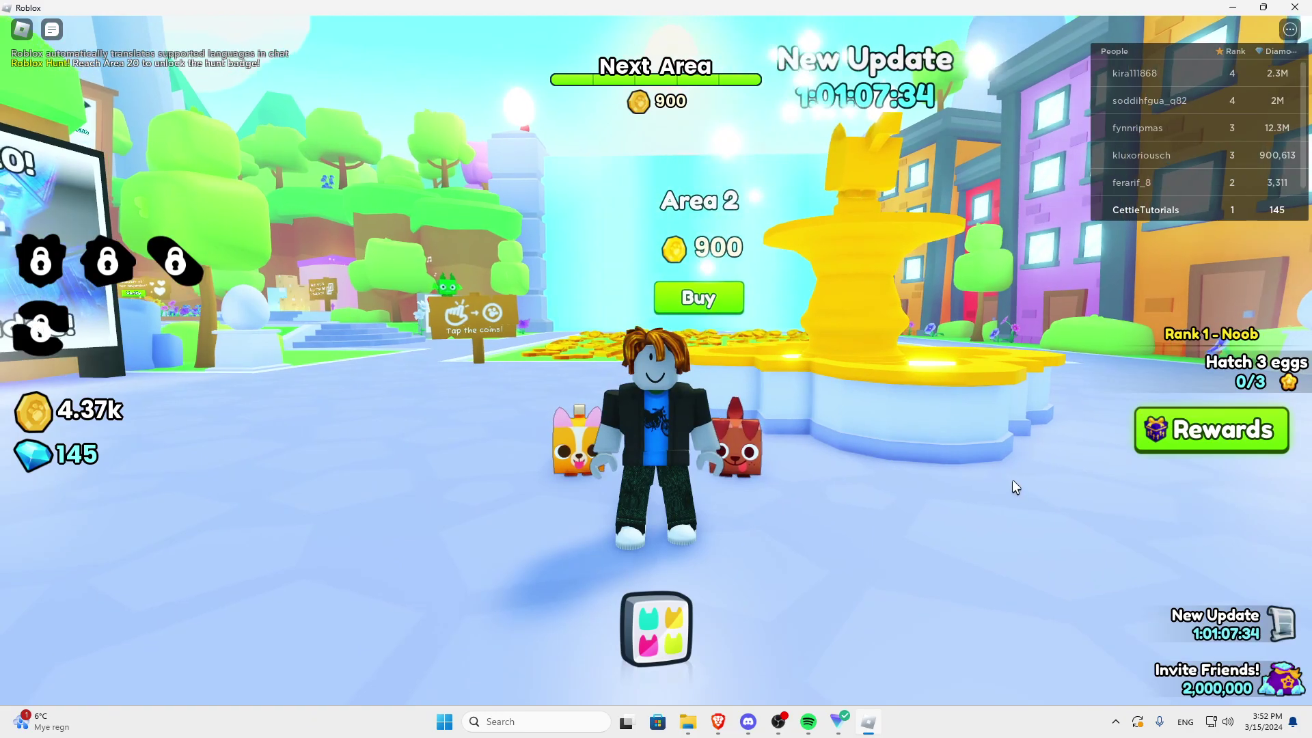
pyautogui.press('a')
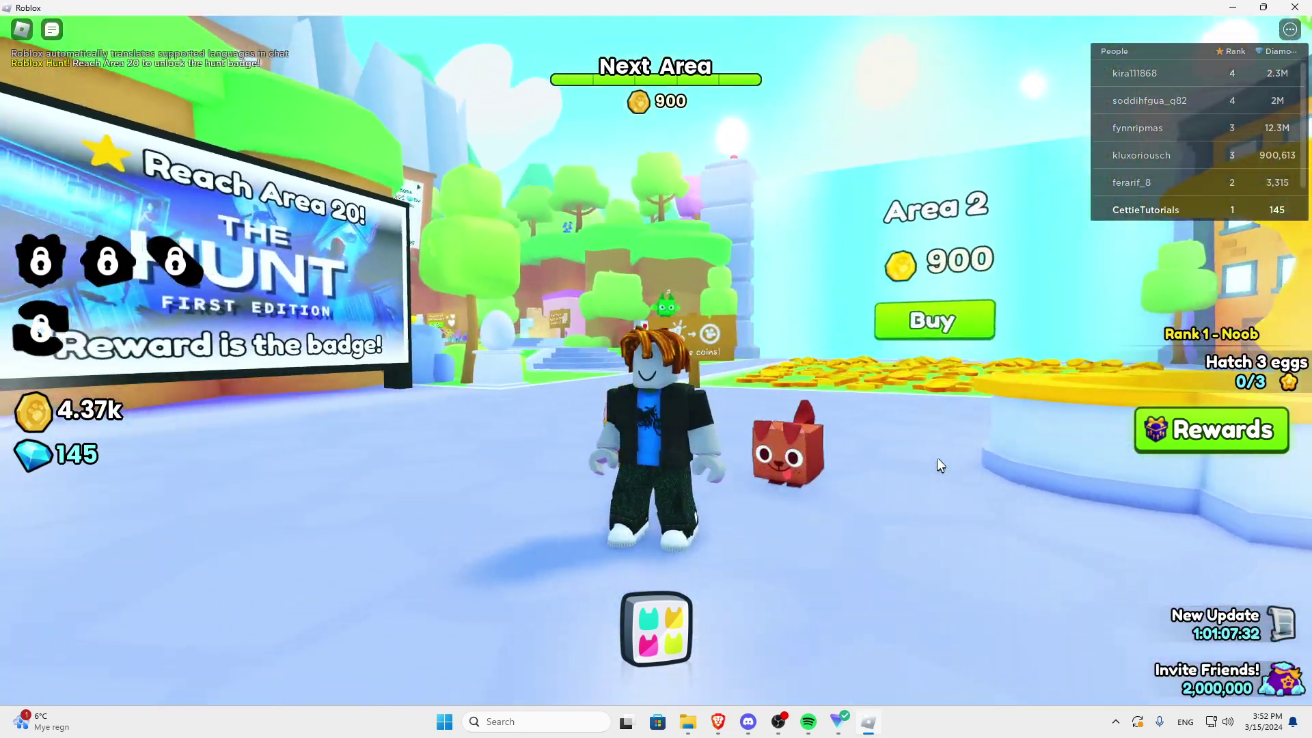
pyautogui.press('w')
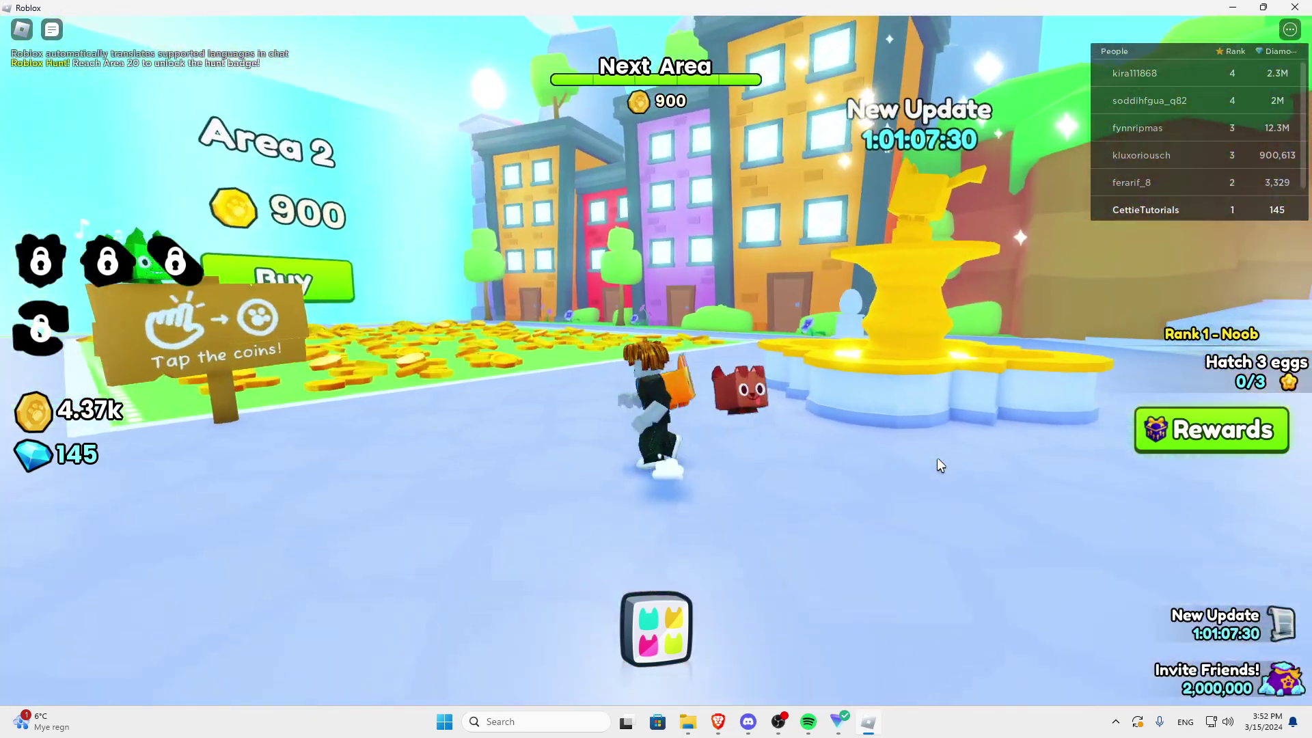
pyautogui.press('s')
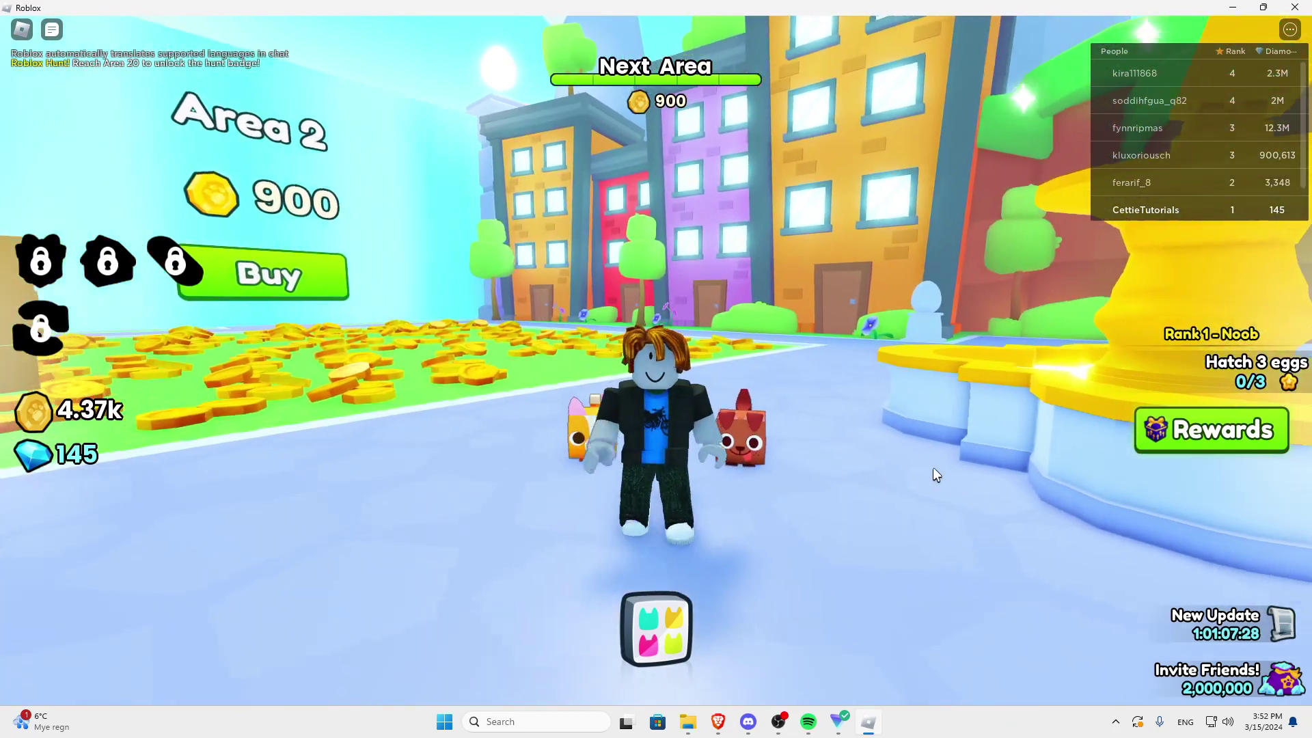